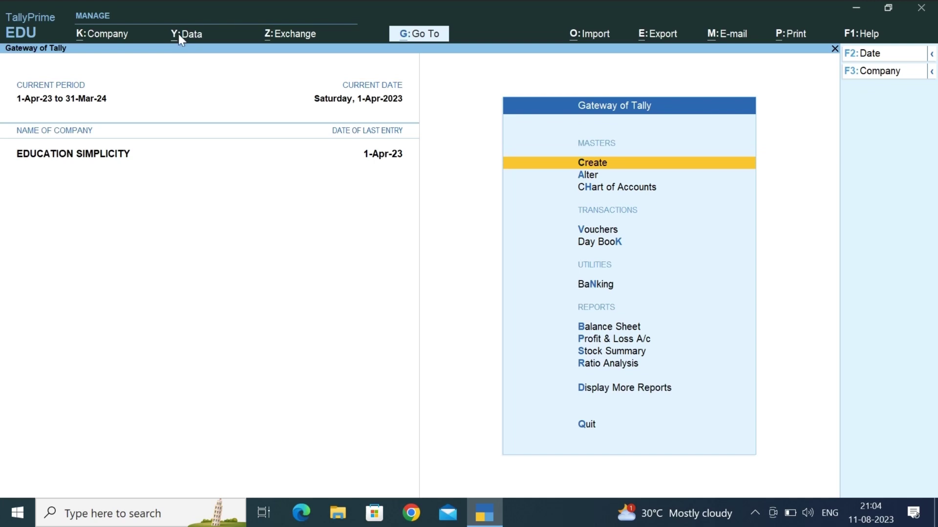
- Start a company data backup and choose to specify a custom path for its destination
left_click(178, 35)
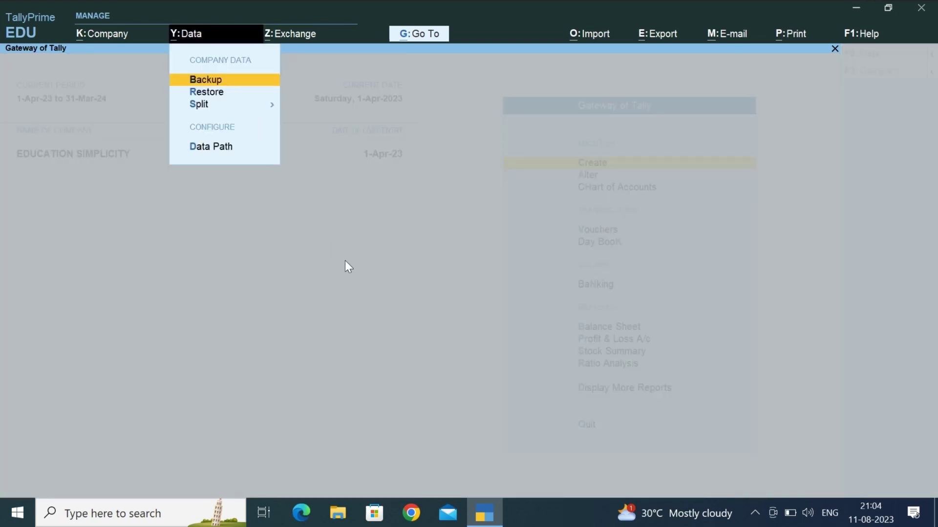
left_click(256, 81)
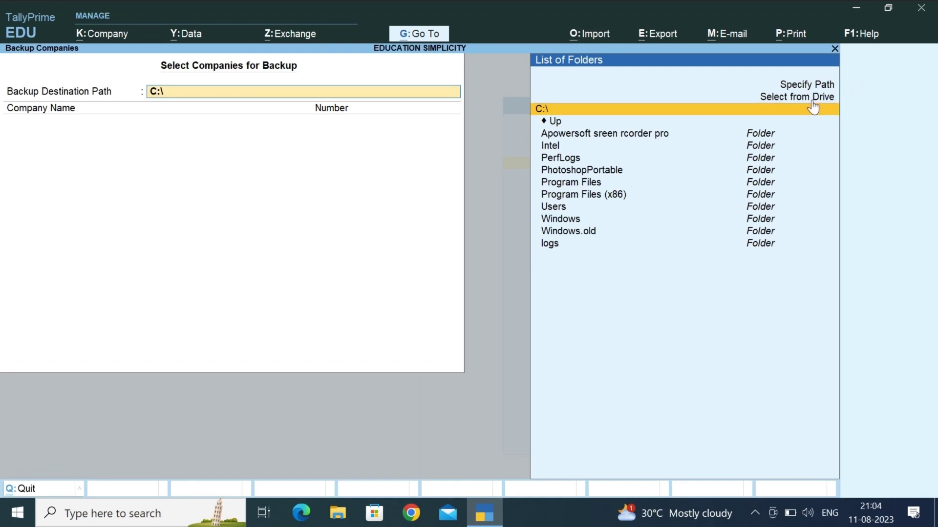
left_click(793, 87)
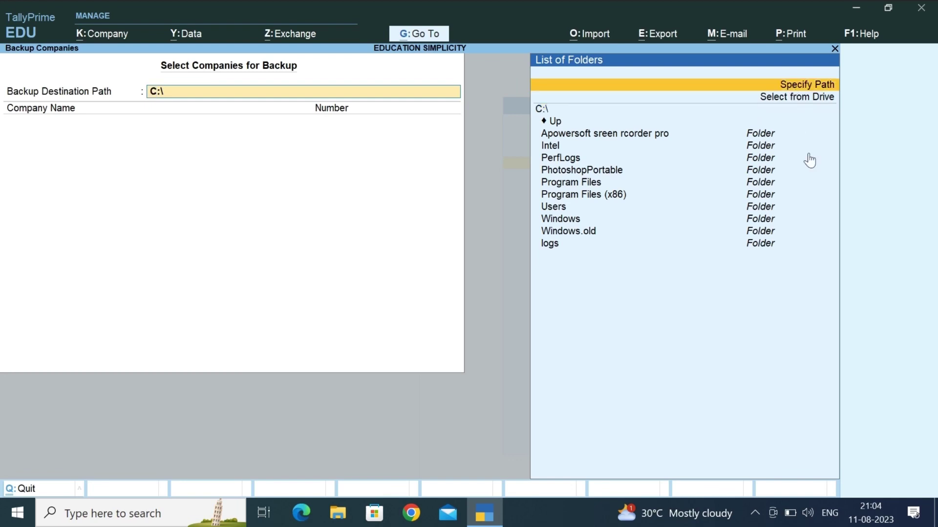
key("Return")
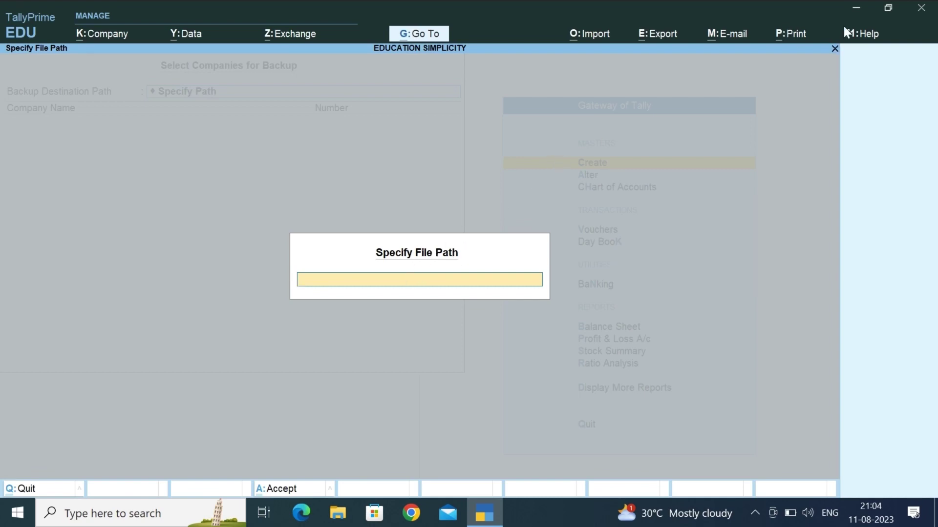
- Switch to the desktop, open New folder (2) in File Explorer and copy its full path
left_click(856, 8)
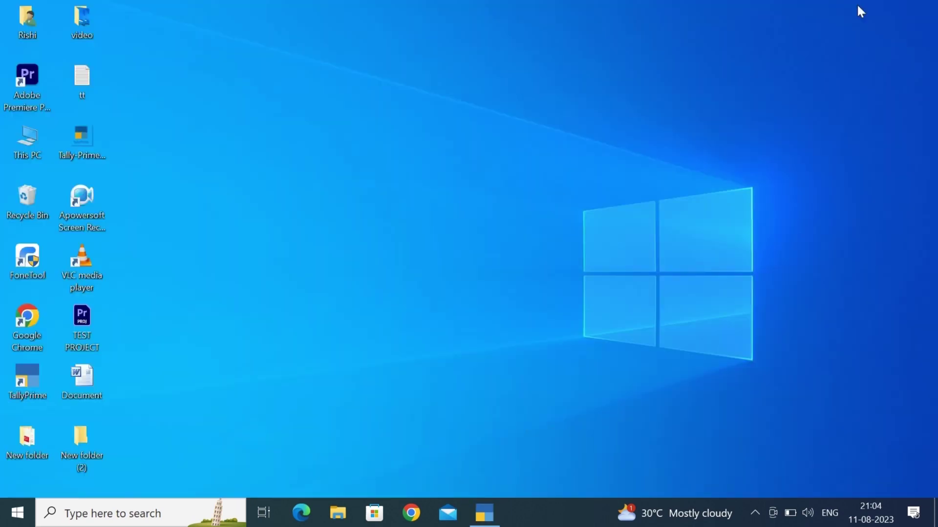
double_click(96, 442)
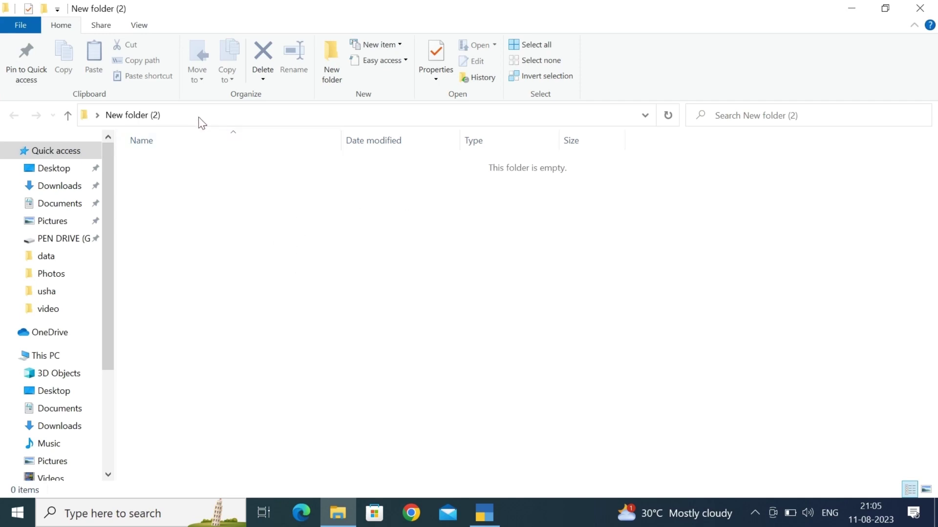
left_click(303, 117)
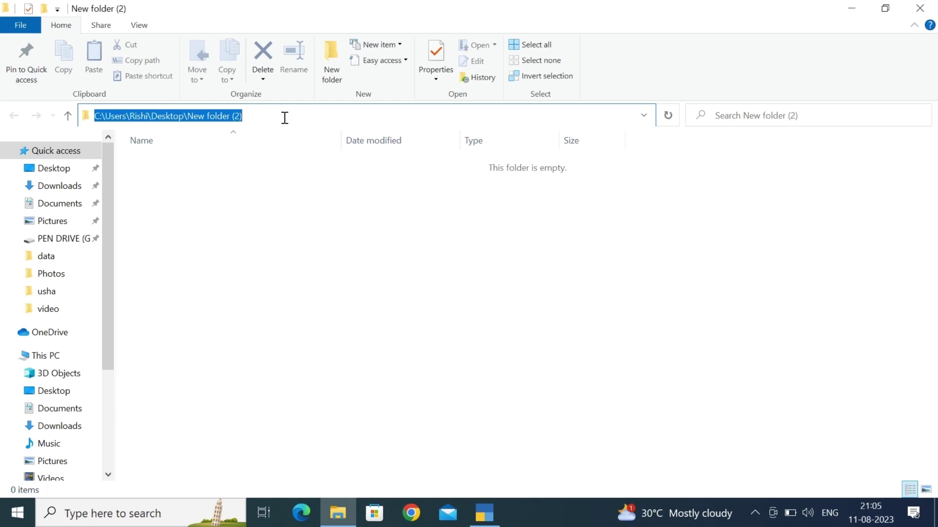
right_click(214, 116)
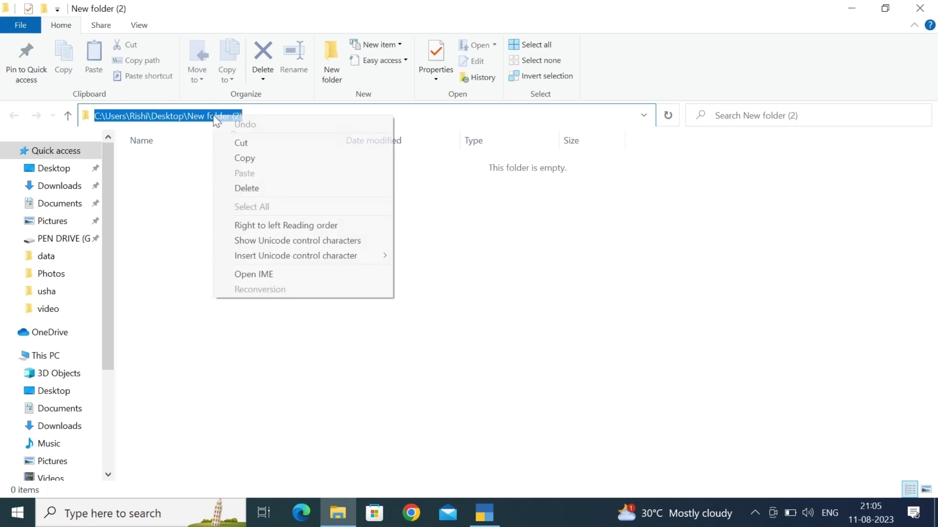
left_click(258, 155)
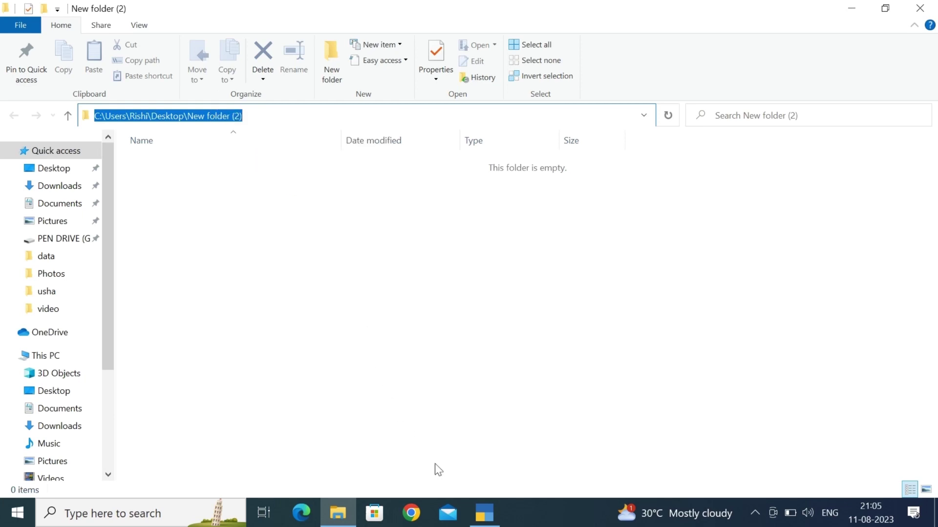
- Switch back to TallyPrime and set the copied New folder (2) path as the backup destination
left_click(479, 514)
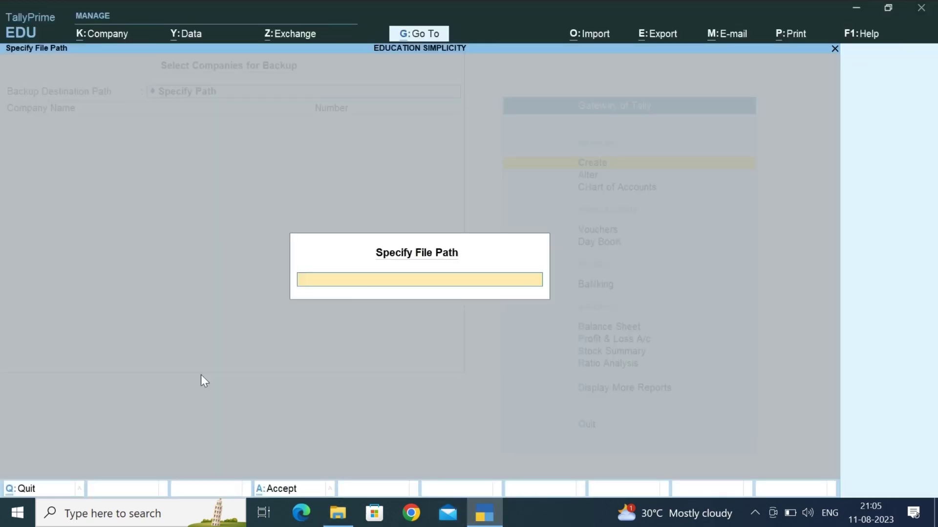
key("ctrl+v")
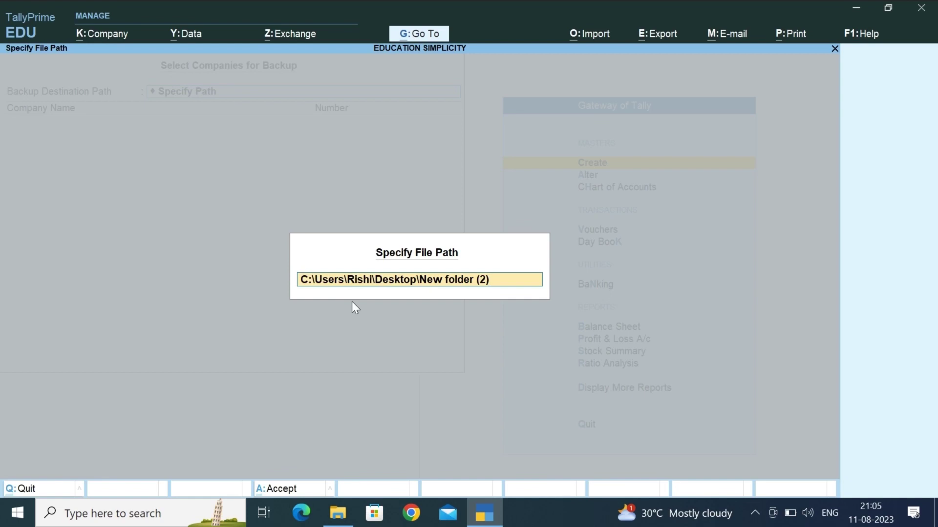
key("Return")
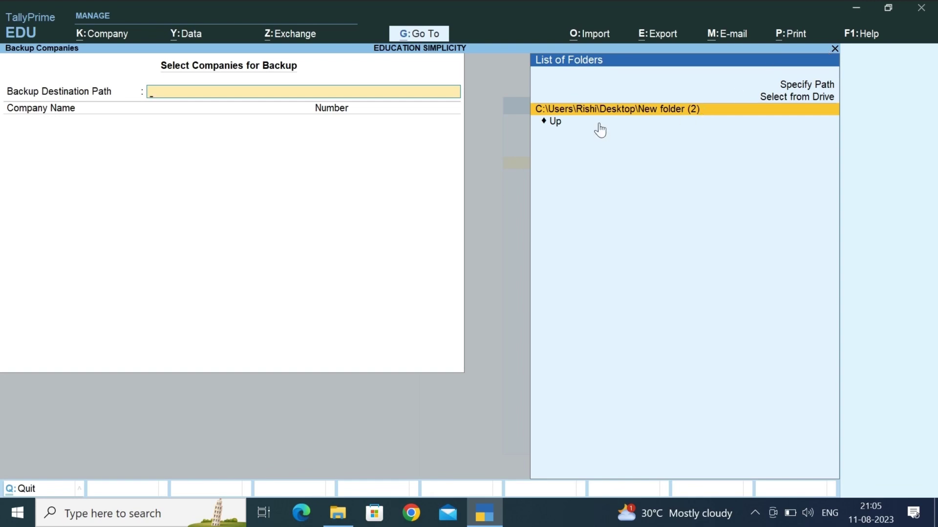
left_click(623, 115)
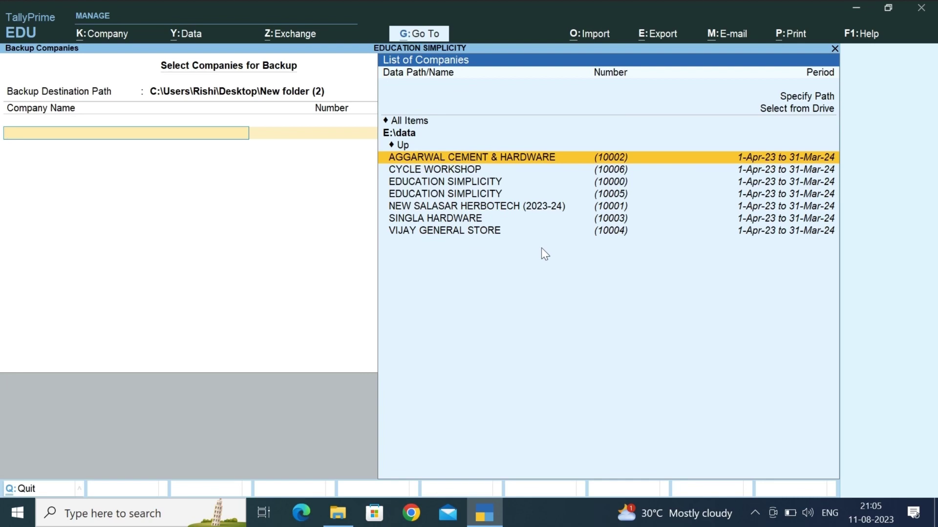
- Add every company in E:\data, from AGGARWAL CEMENT & HARDWARE to VIJAY GENERAL STORE, and accept the backup
key("Return")
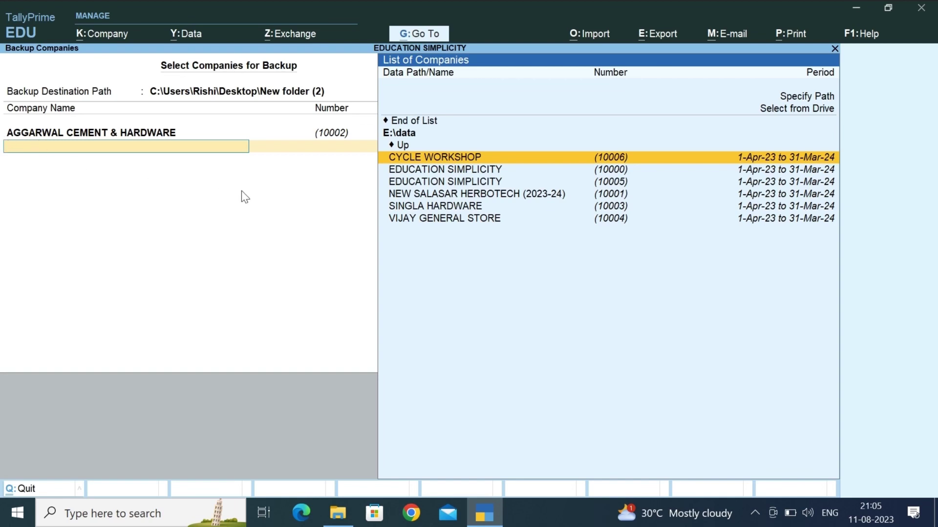
key("Return")
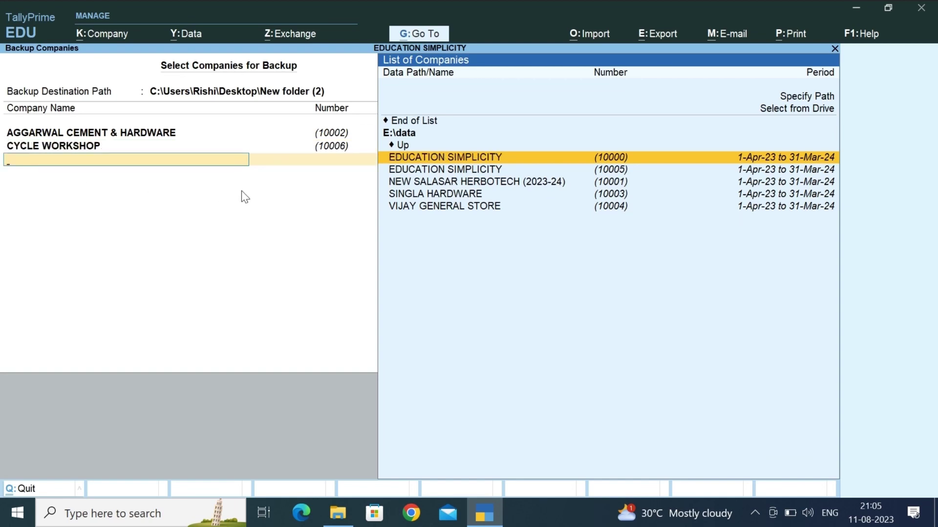
key("Return")
key("Return")
key("Return")
key("Return")
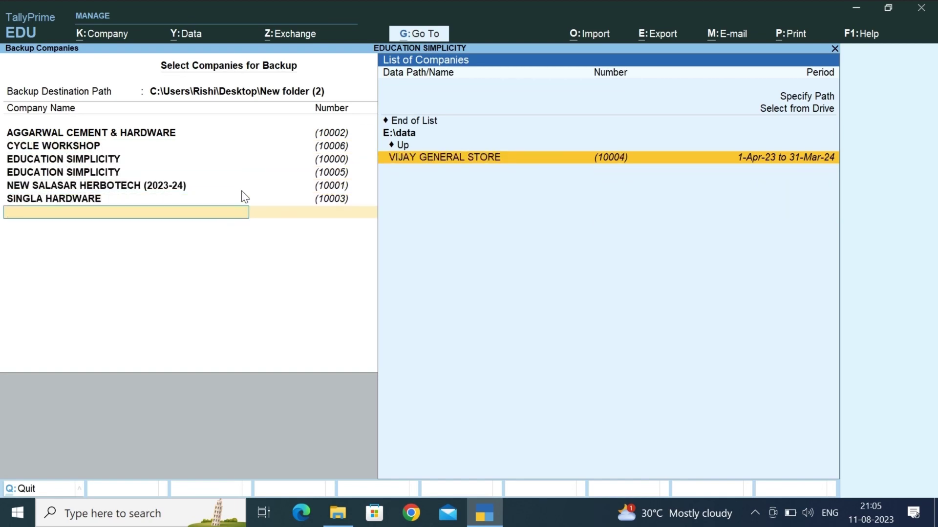
key("Return")
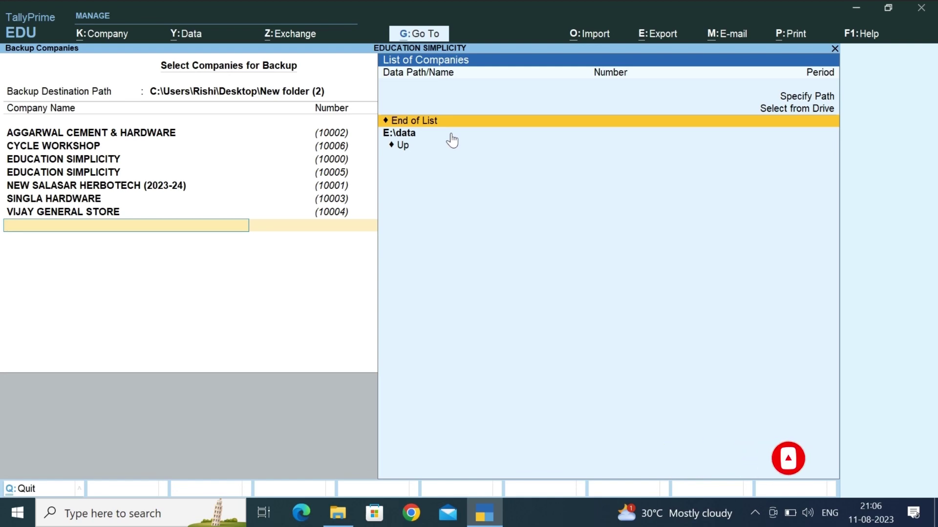
key("Return")
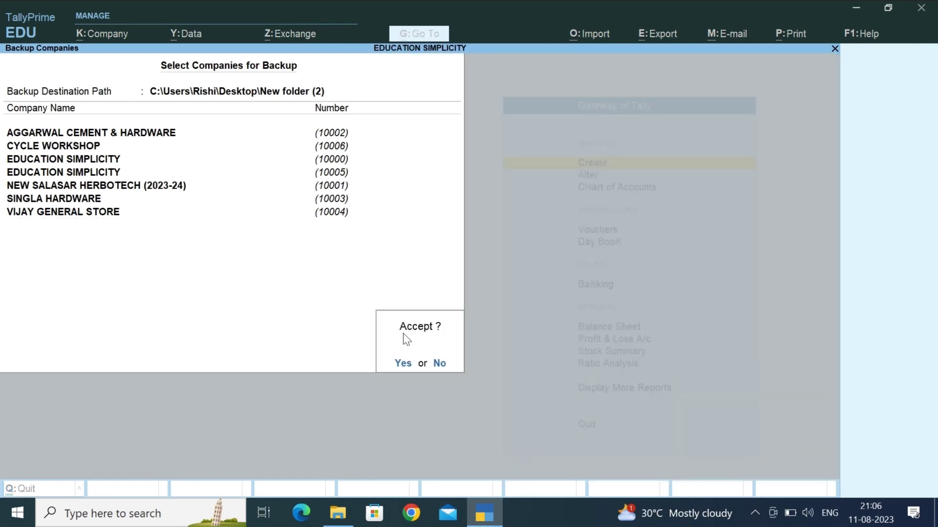
key("Return")
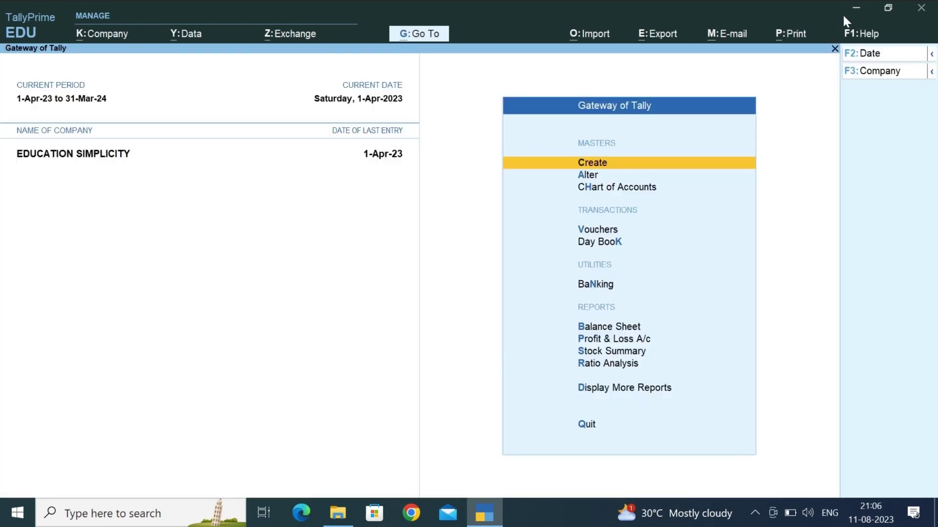
- Switch to File Explorer and check the backup files in the desktop's New folder (2), reopening the folder from the desktop
left_click(855, 8)
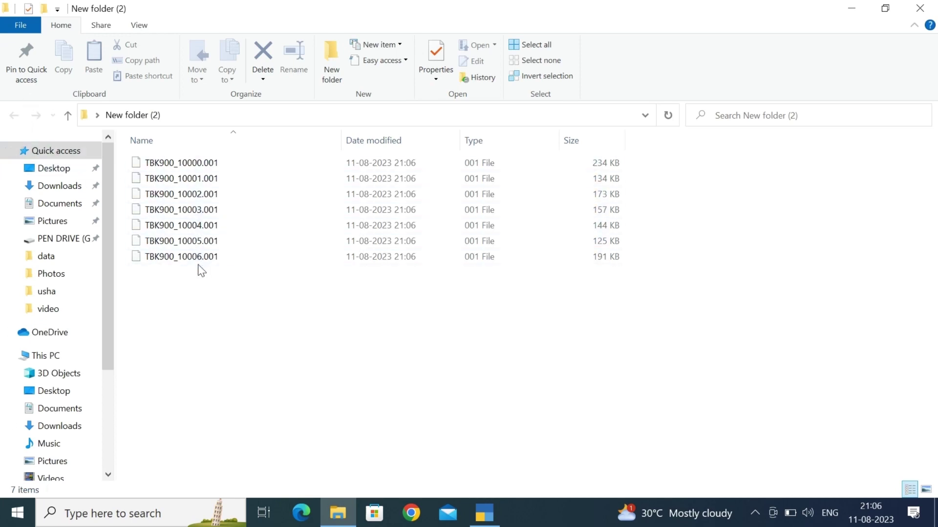
left_click(920, 8)
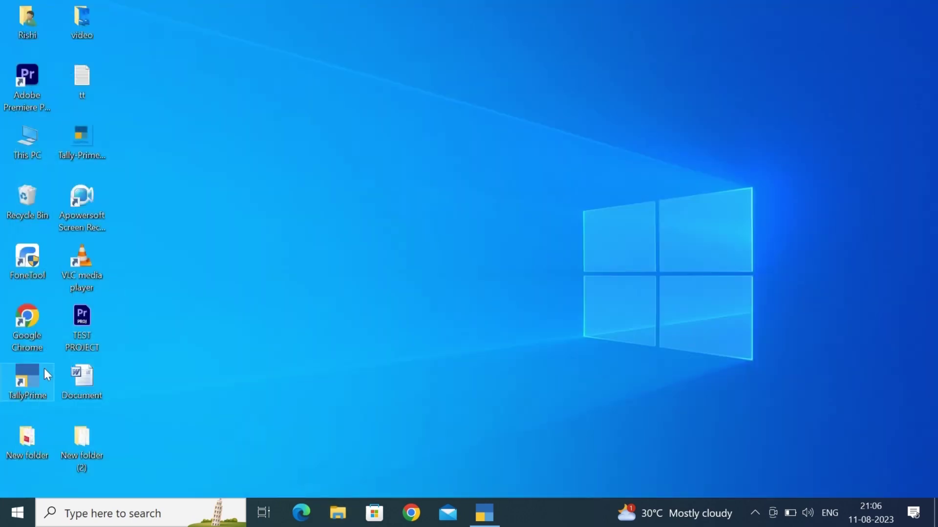
double_click(89, 436)
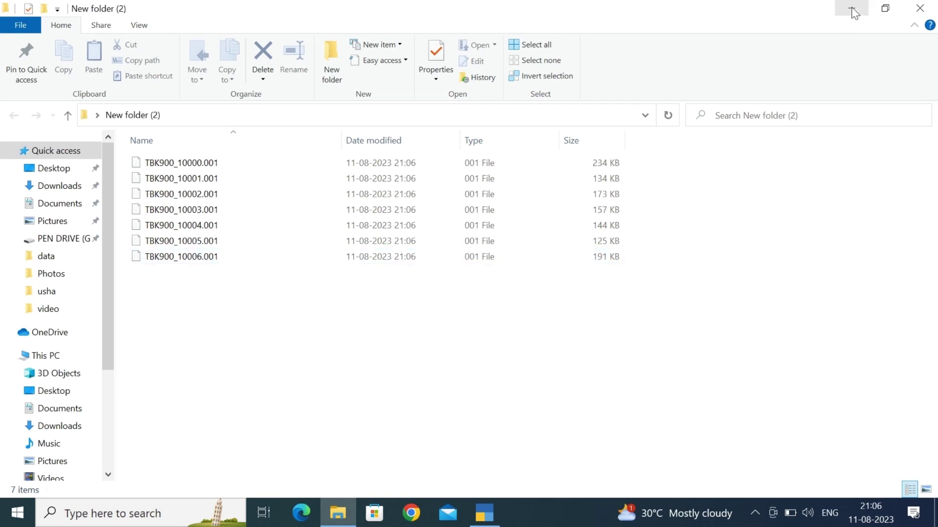
- Delete all the backup files in New folder (2)
key("super+Down")
left_click(520, 278)
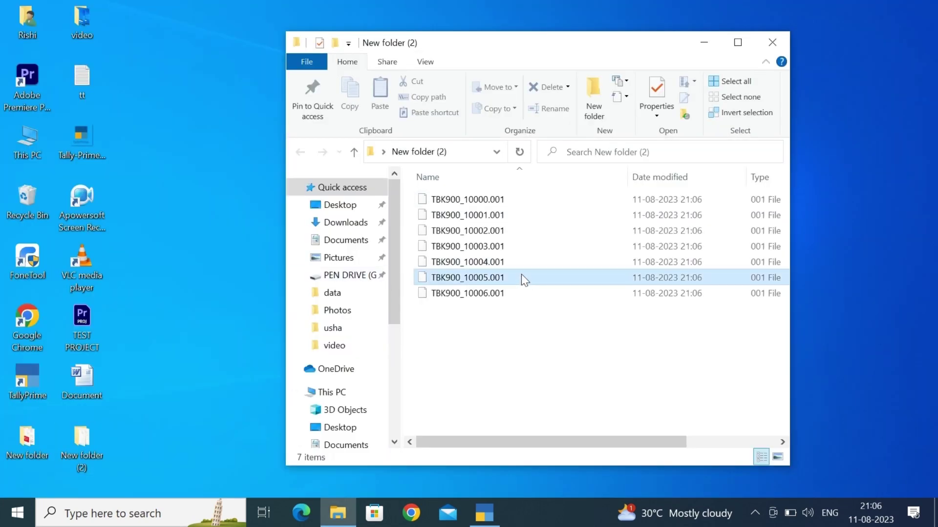
key("ctrl+a")
key("Delete")
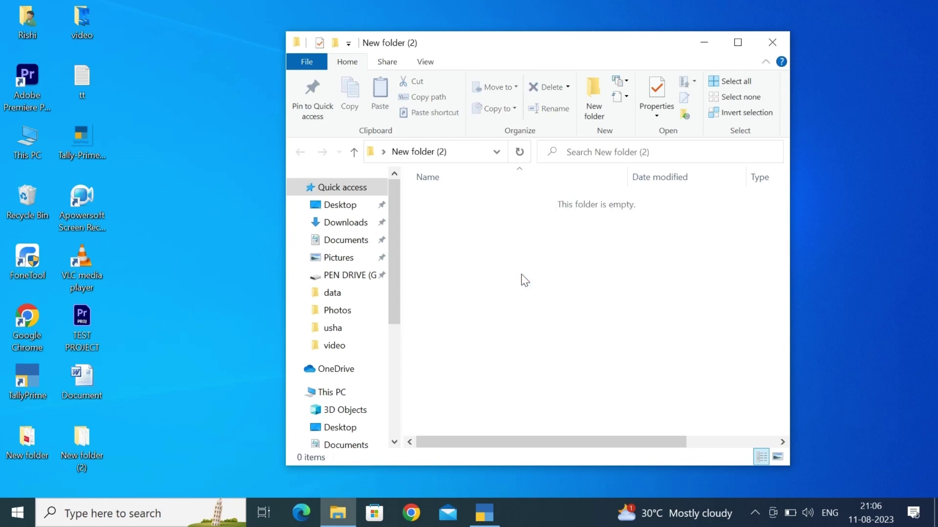
left_click(738, 42)
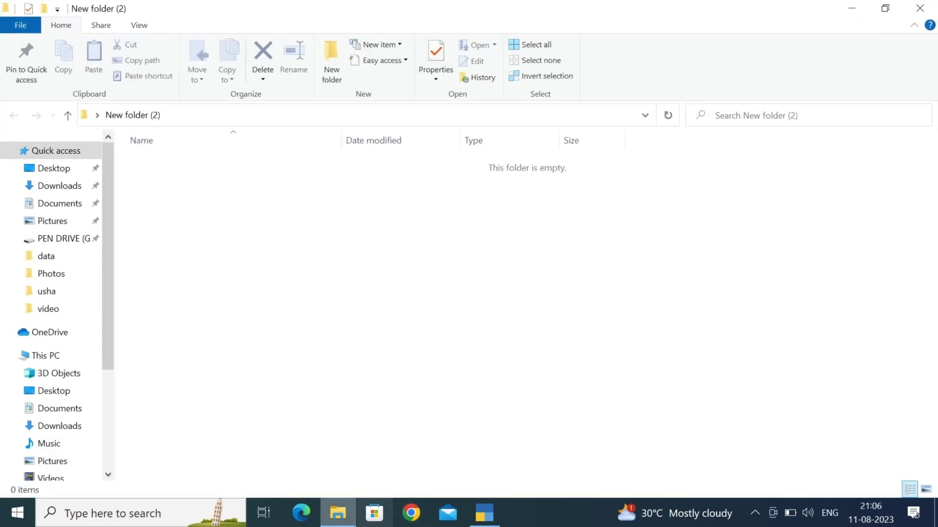
- Switch to TallyPrime, start another company backup and choose to select the destination from a drive
left_click(485, 513)
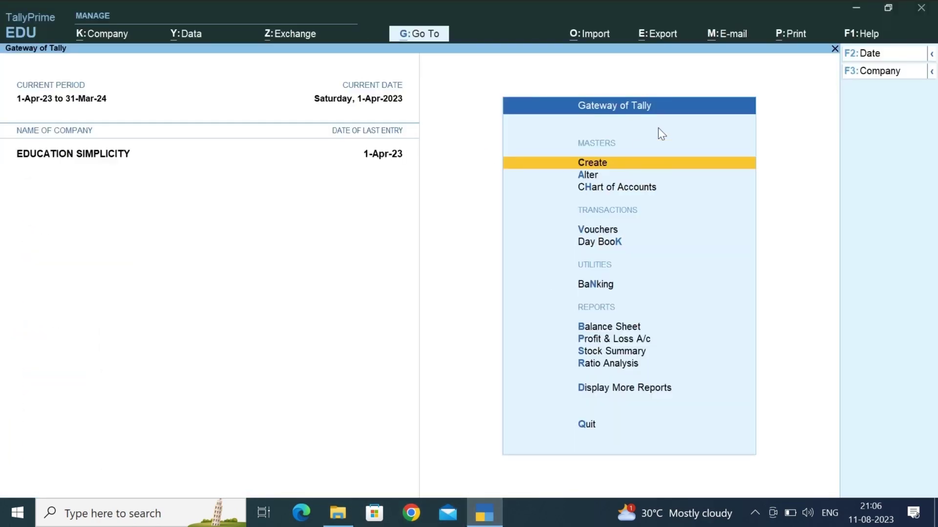
left_click(198, 36)
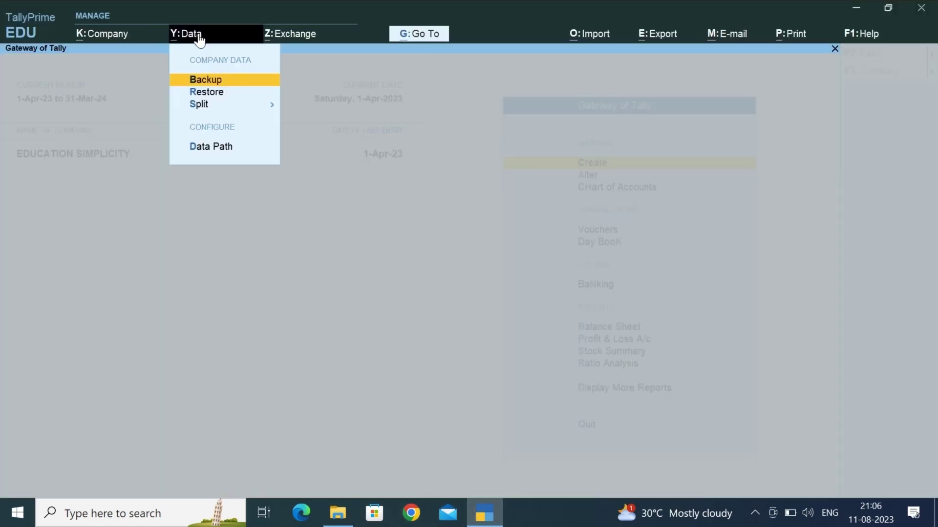
left_click(207, 80)
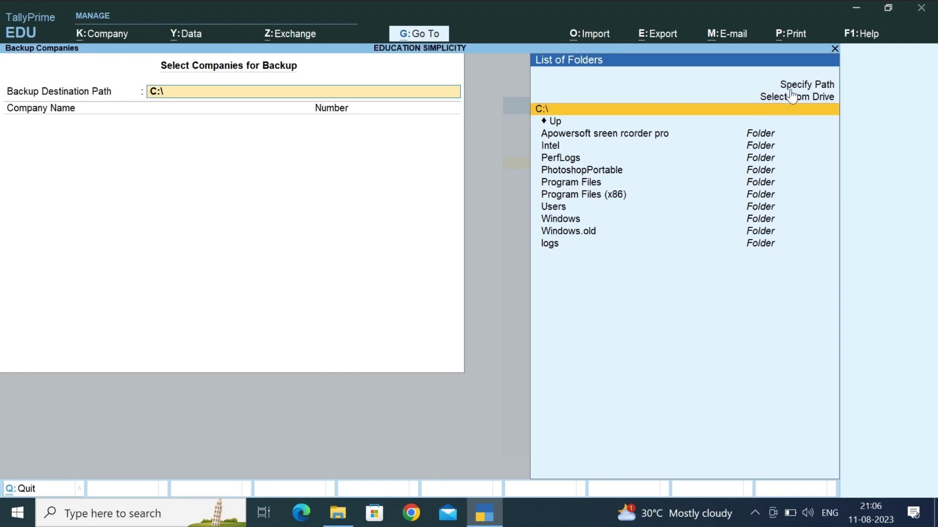
left_click(770, 101)
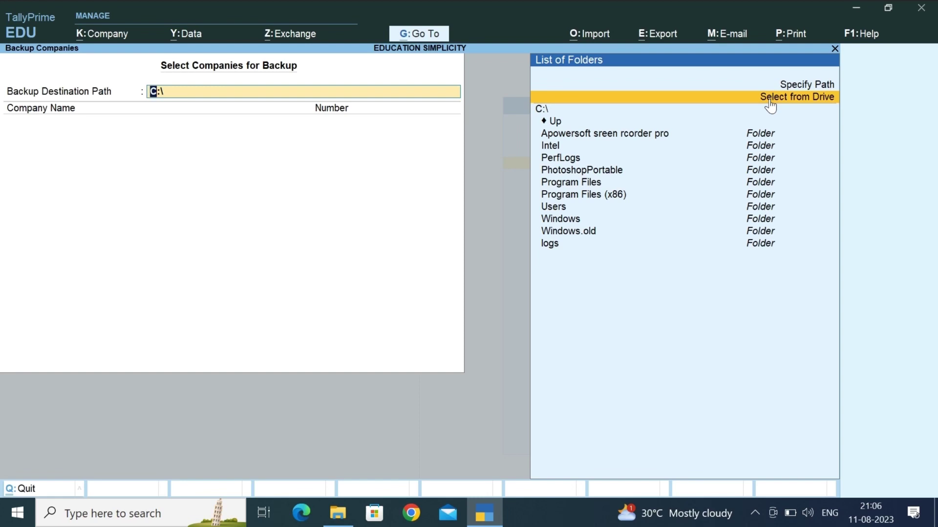
left_click(770, 100)
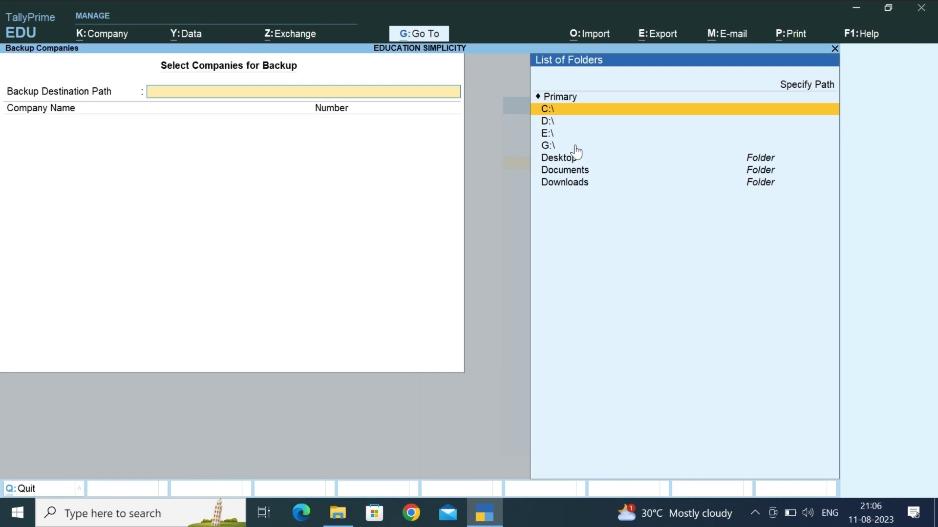
- Switch to File Explorer, view the drives under This PC and return to TallyPrime's backup destination list
left_click(856, 8)
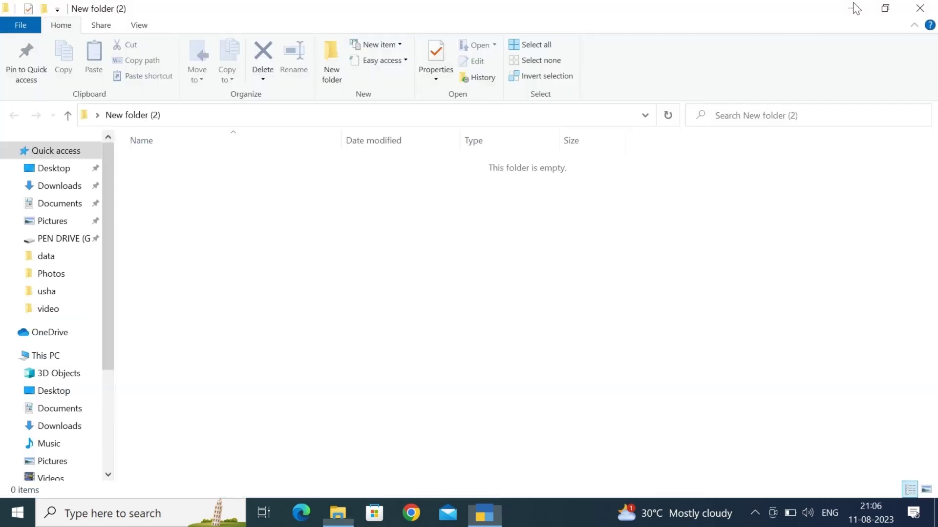
left_click(856, 9)
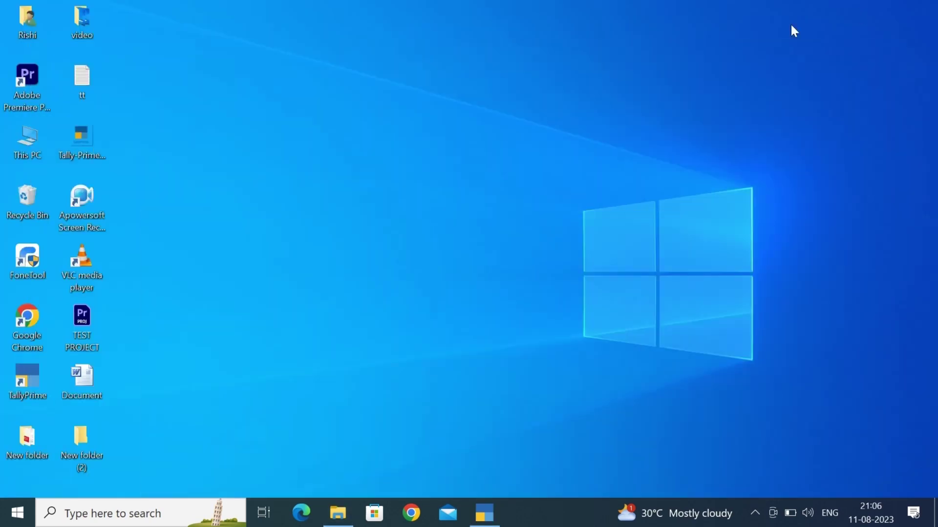
double_click(26, 148)
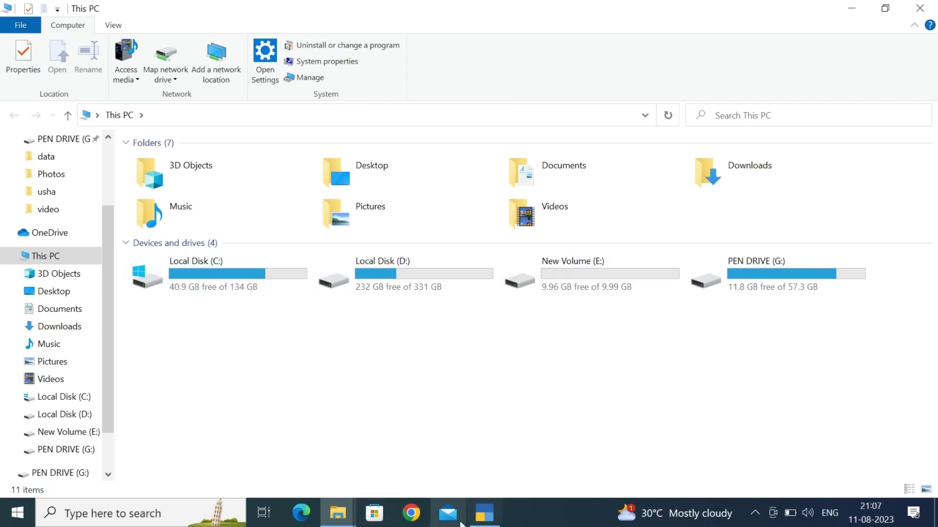
mouse_move(483, 514)
left_click(472, 476)
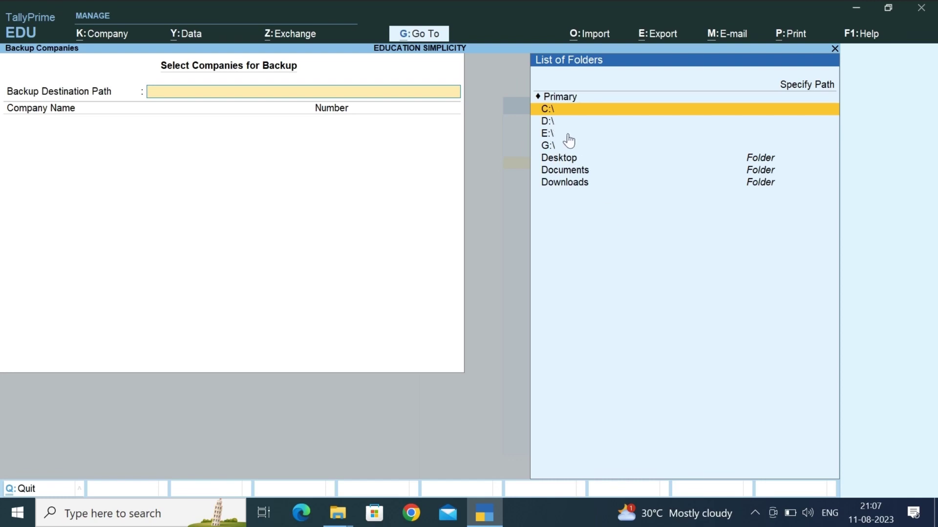
- Switch to the This PC window, look inside PEN DRIVE (G:) and return to TallyPrime
left_click(338, 513)
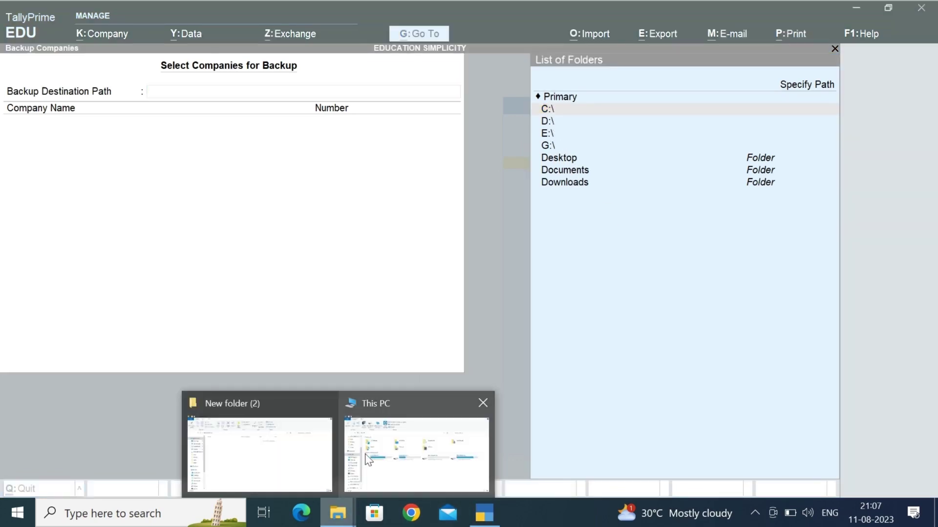
left_click(367, 459)
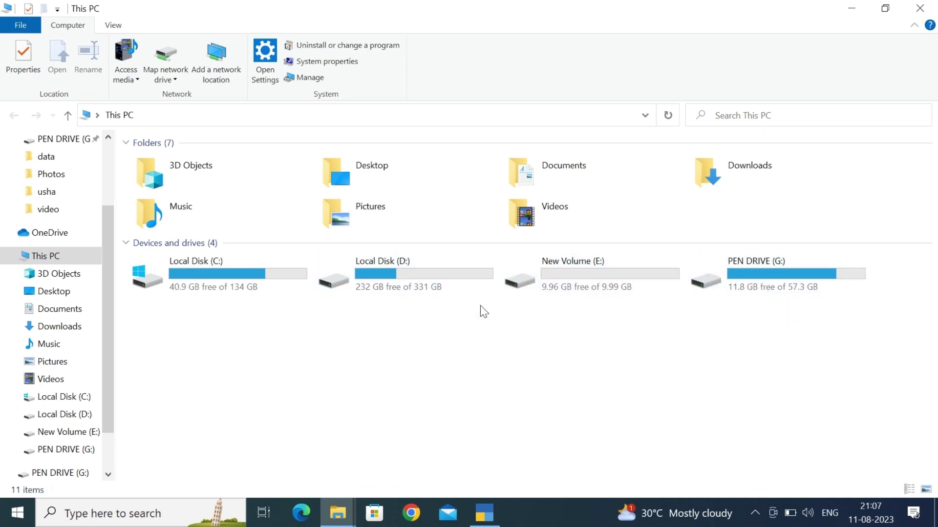
left_click(623, 263)
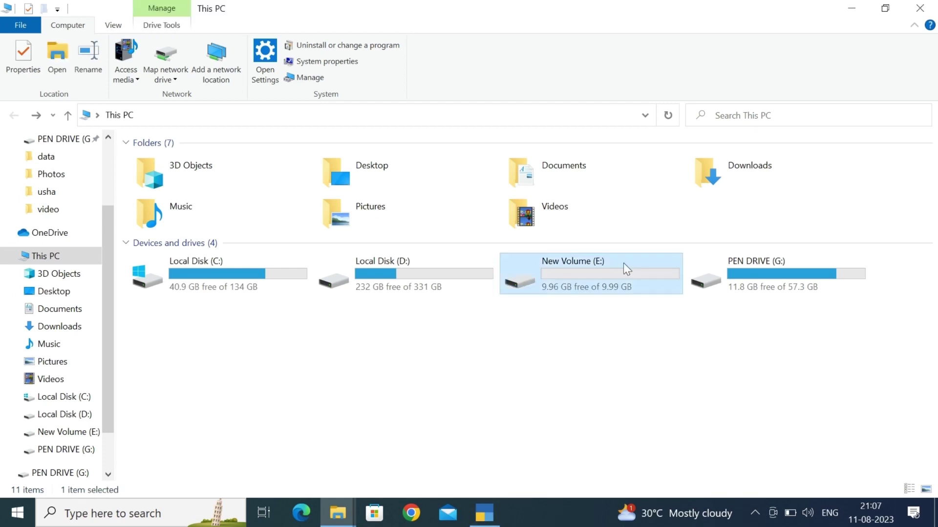
left_click(707, 285)
double_click(705, 282)
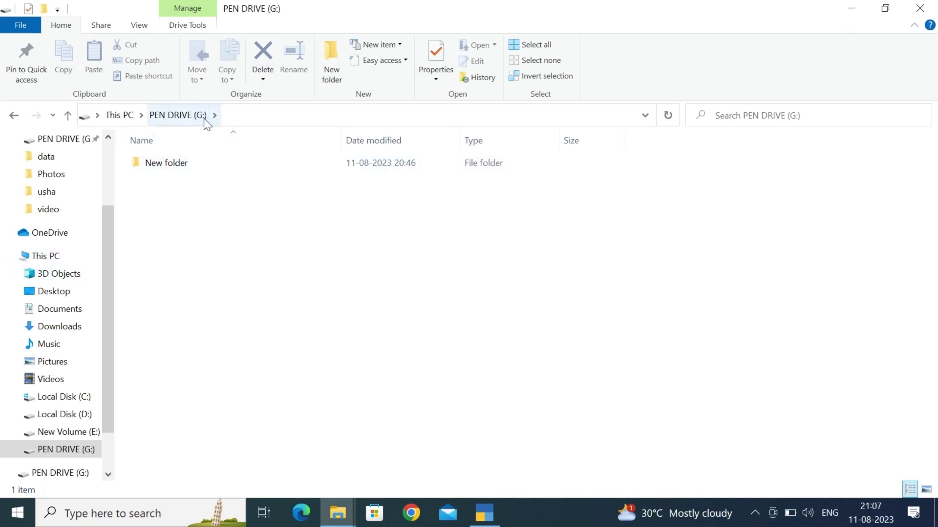
left_click(852, 8)
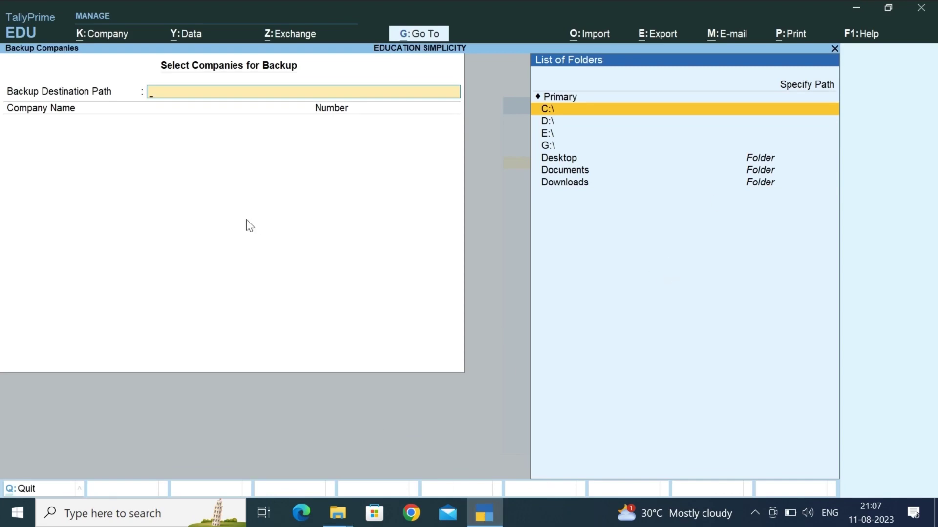
- Set the backup destination path to the G:\ drive
left_click(555, 144)
key("Return")
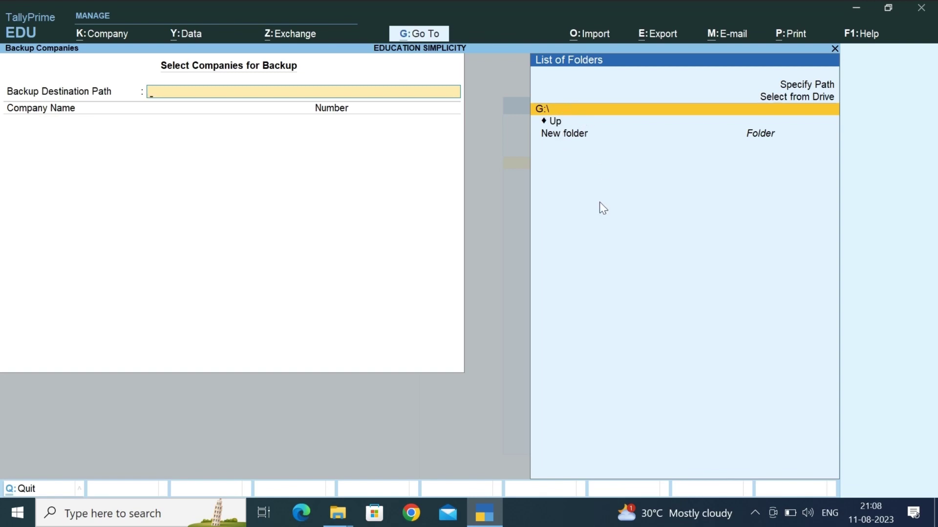
key("Return")
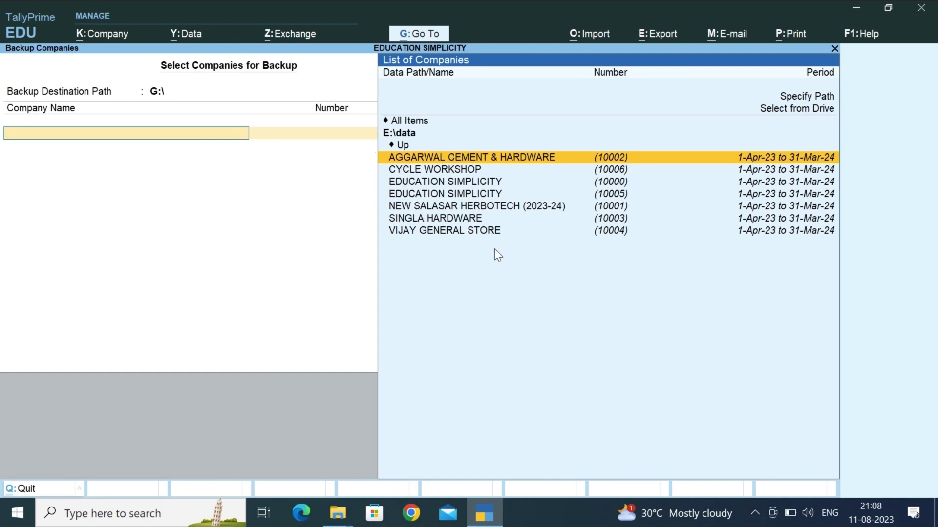
- Add all companies in E:\data to the G:\ backup, from AGGARWAL CEMENT & HARDWARE to VIJAY GENERAL STORE, and accept it
key("Return")
key("Return")
key("Return")
key("Return")
key("Return")
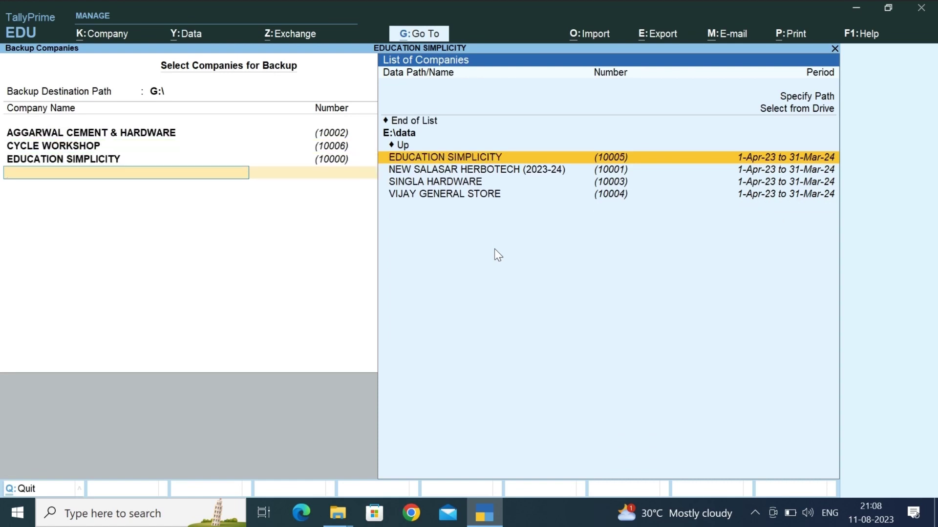
key("Return")
key("Return")
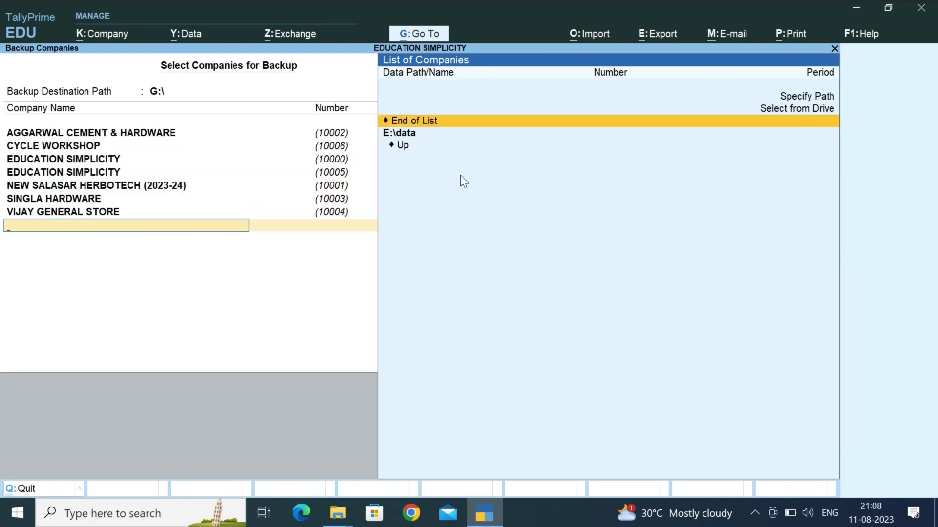
key("Return")
key("Return")
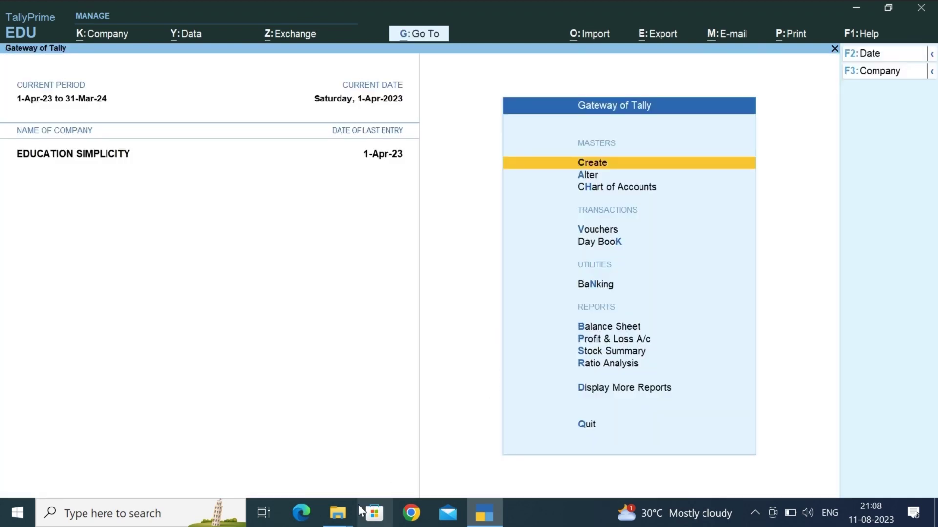
- Switch to File Explorer and check the backup files on PEN DRIVE (G:), reopening the drive from This PC
mouse_move(337, 521)
left_click(385, 458)
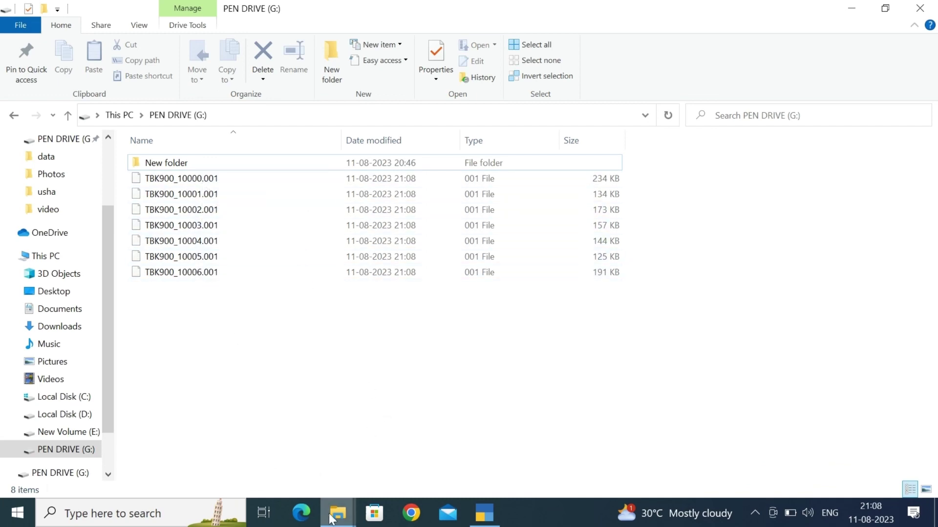
mouse_move(338, 513)
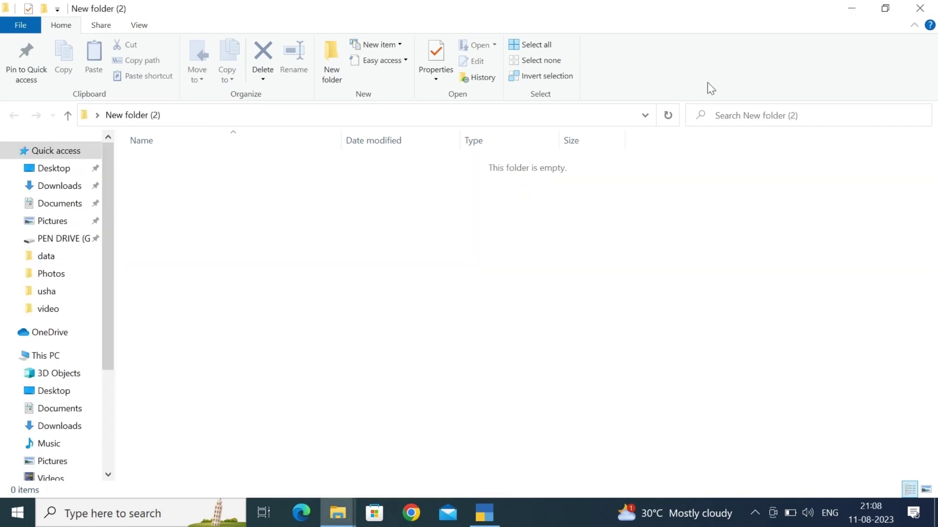
left_click(344, 512)
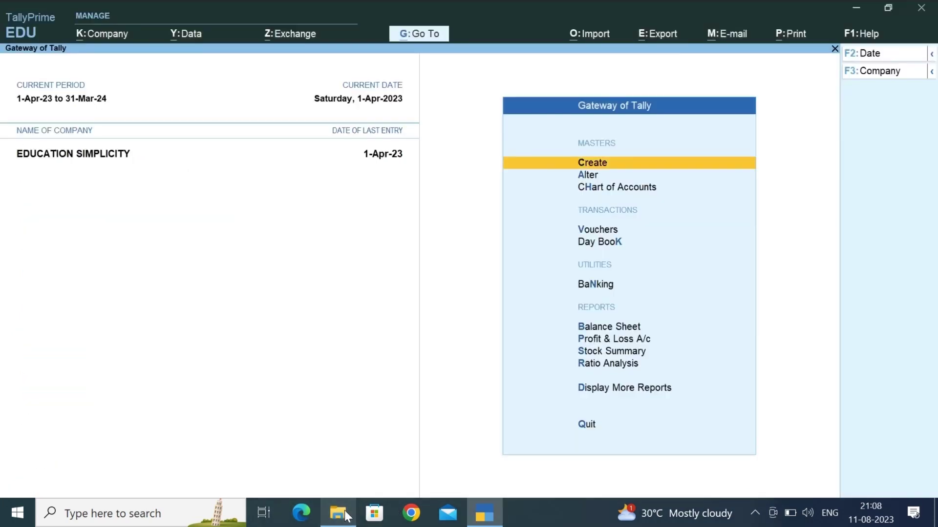
key("super+e")
double_click(737, 261)
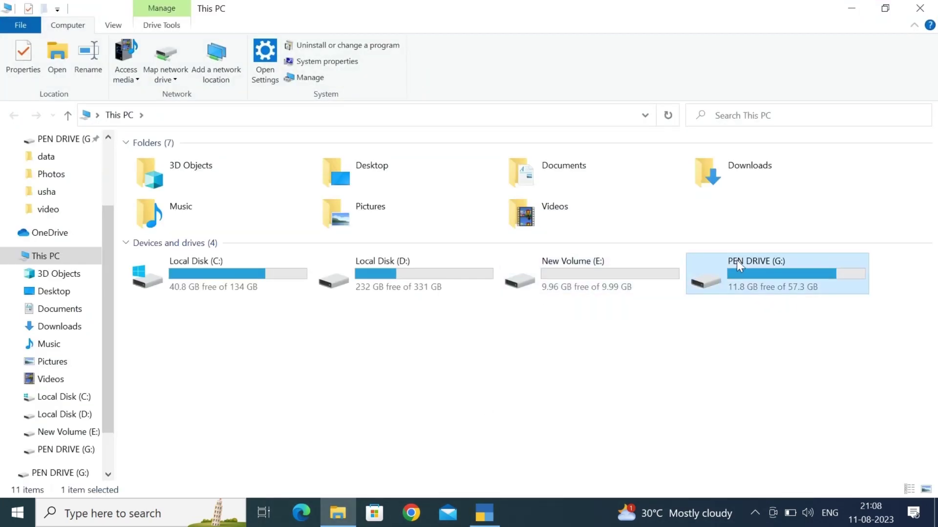
- Permanently delete the backup files TBK900_10000.001 to TBK900_10006.001 from PEN DRIVE (G:) and close the window
left_click_drag(240, 379, 140, 184)
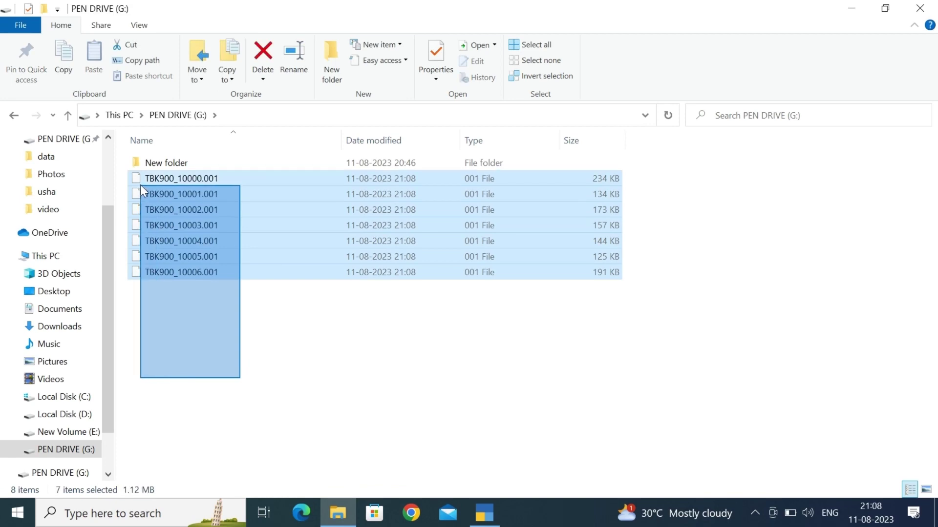
key("shift+Delete")
key("Return")
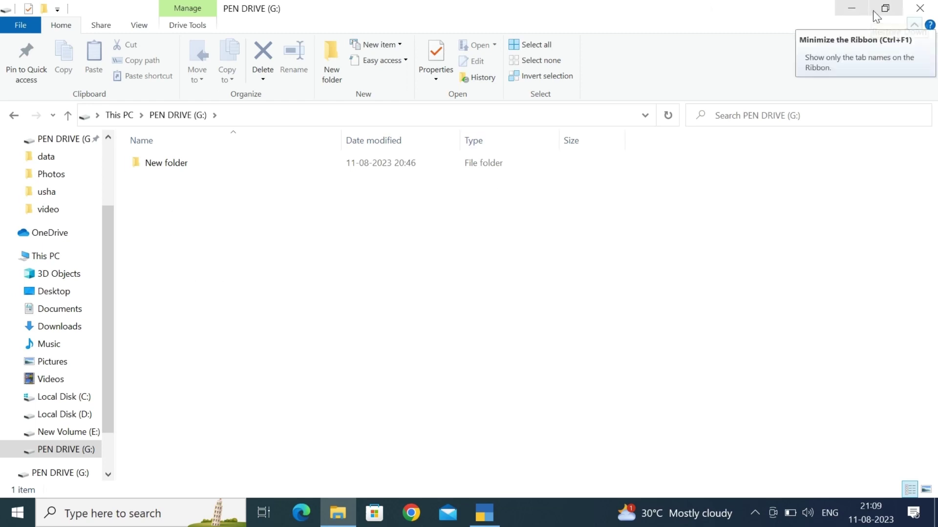
left_click(919, 8)
- Switch to TallyPrime and examine the Company Data Path in the Data Path configuration, leaving the path as it is
left_click(483, 513)
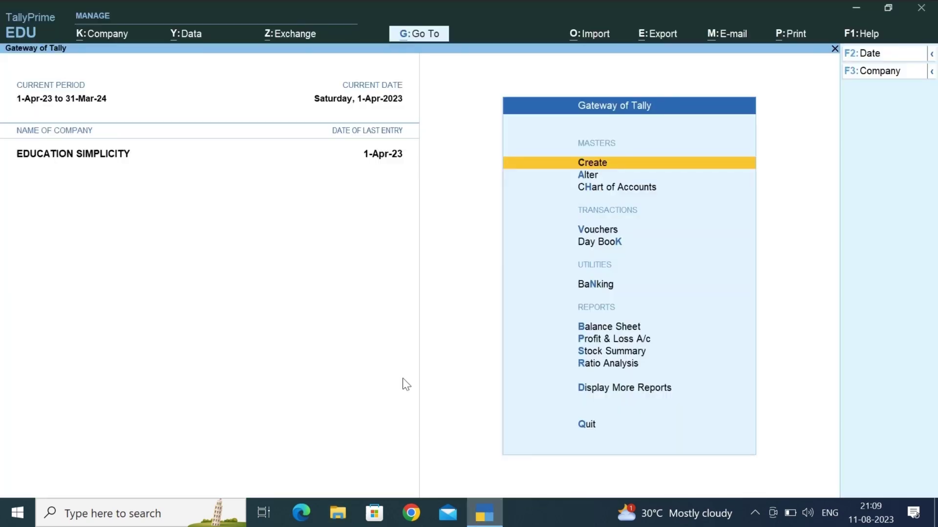
left_click(179, 37)
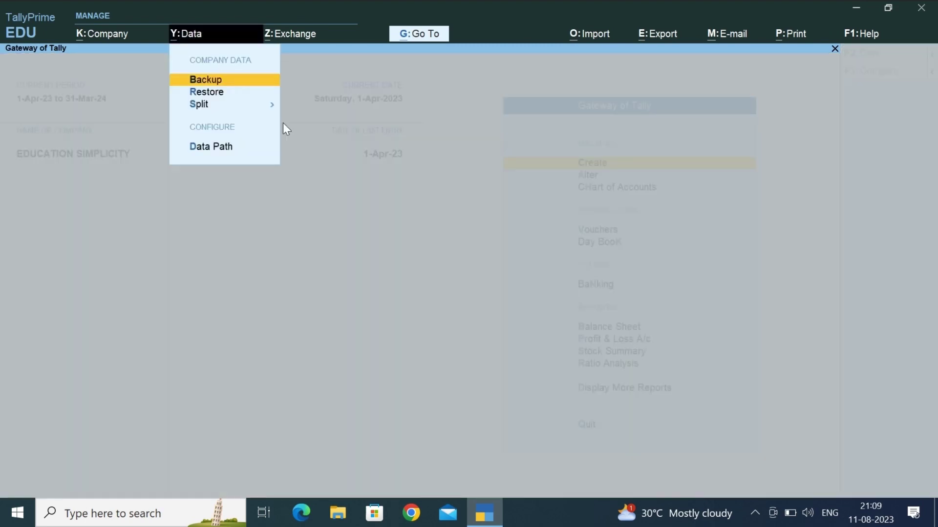
key("Down")
key("Down")
key("Down")
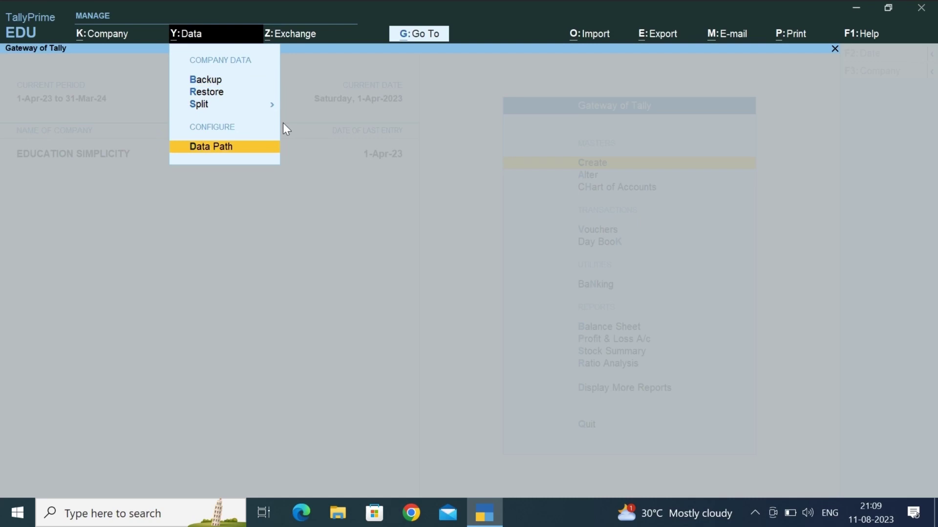
key("Return")
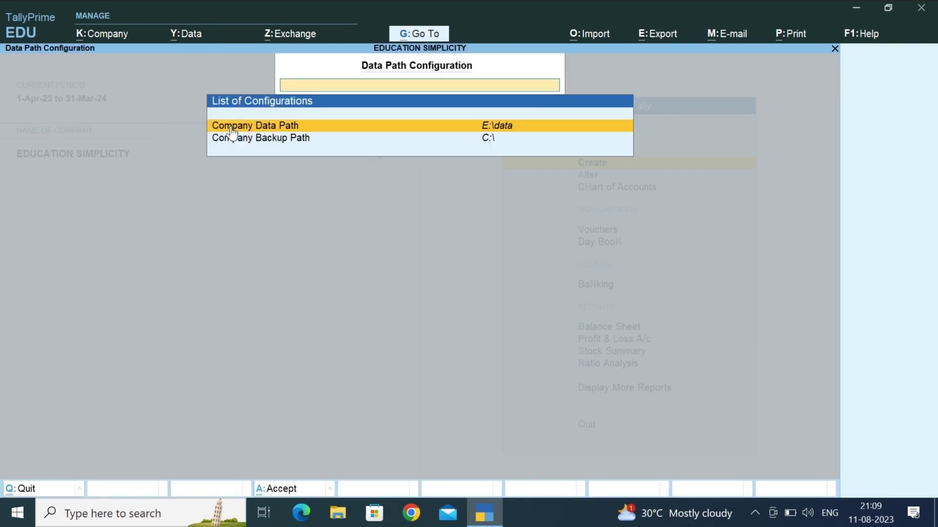
left_click(517, 129)
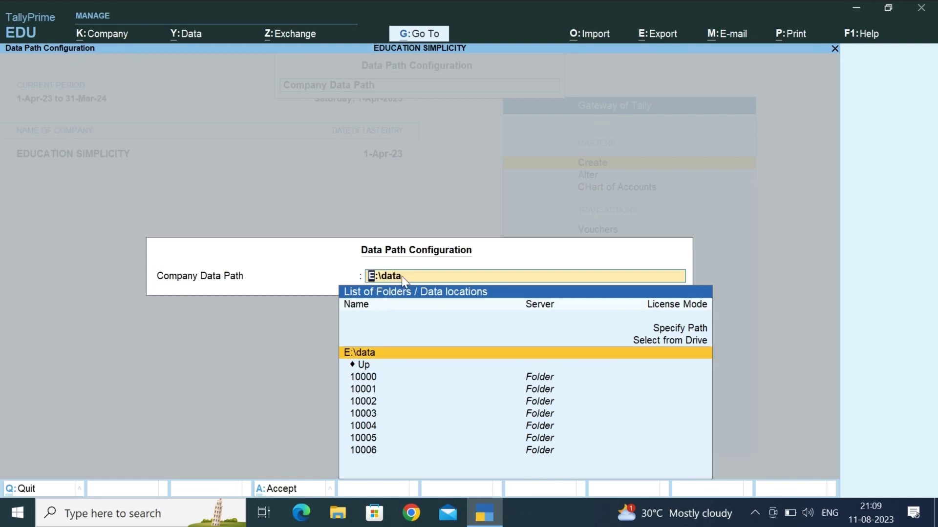
key("Return")
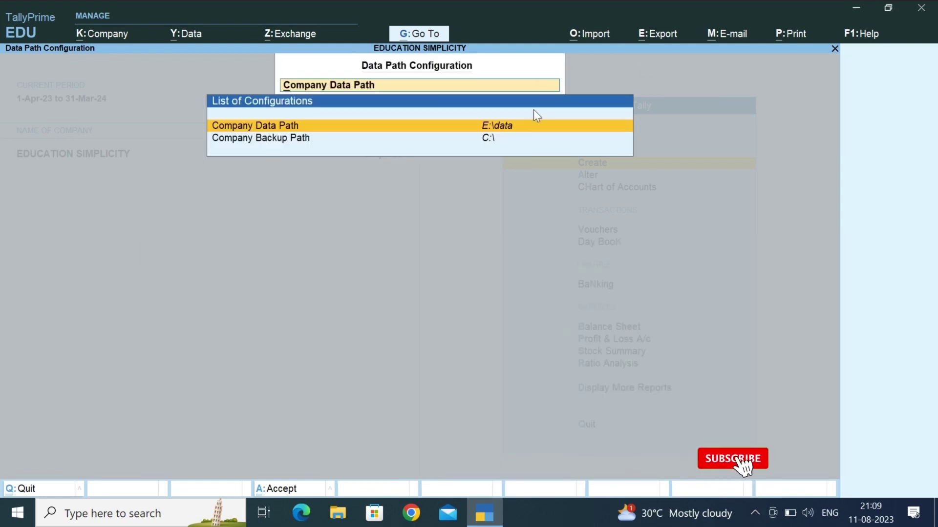
- Switch to File Explorer and copy the data folder on New Volume (E:)
left_click(856, 8)
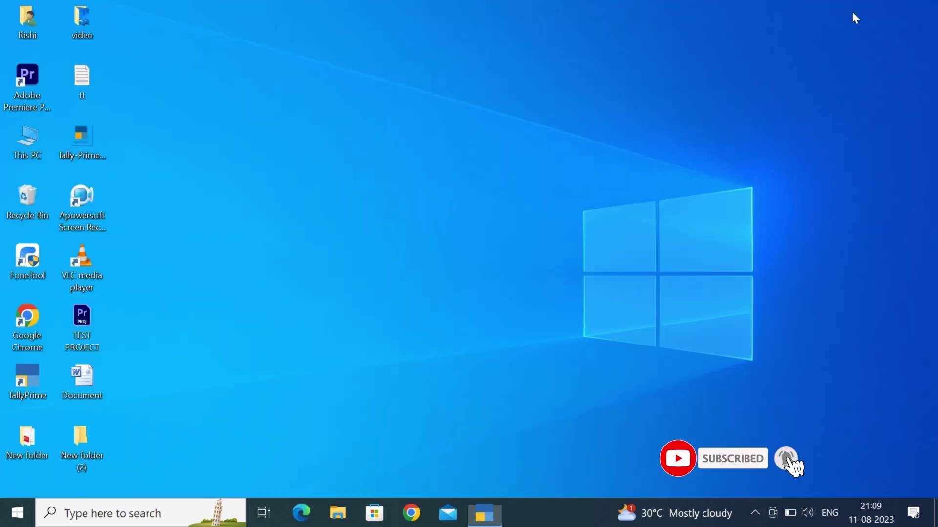
double_click(34, 150)
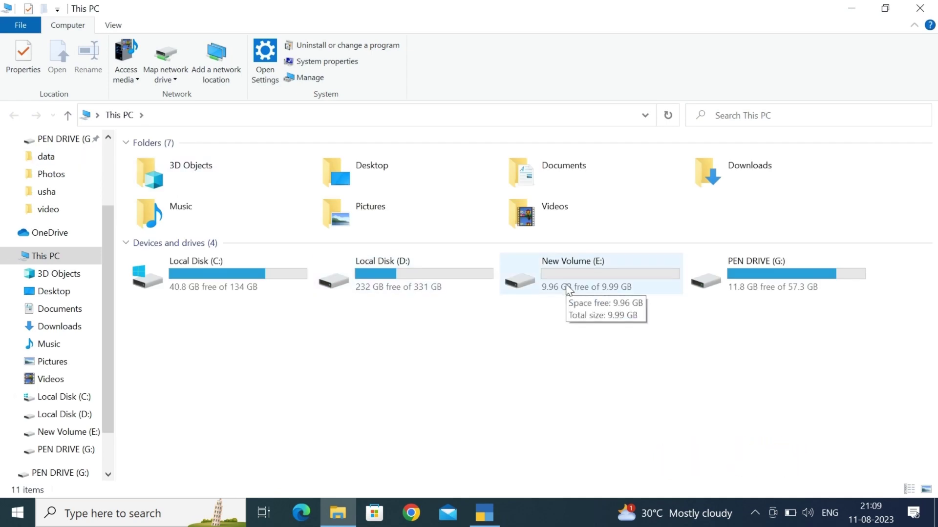
double_click(568, 289)
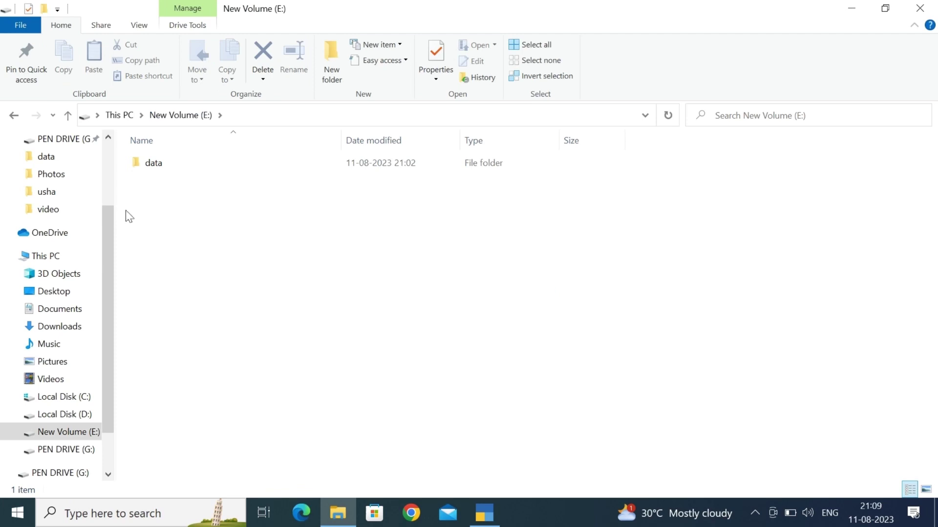
right_click(158, 166)
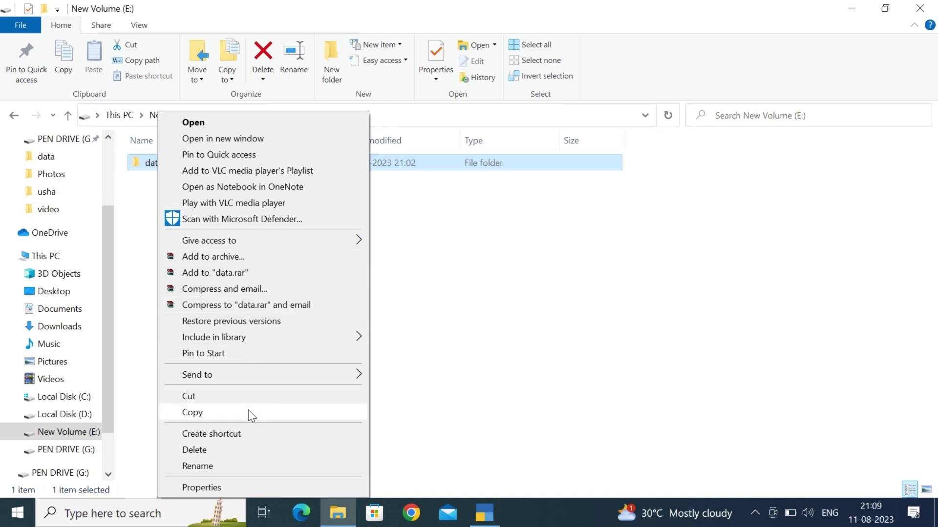
left_click(248, 413)
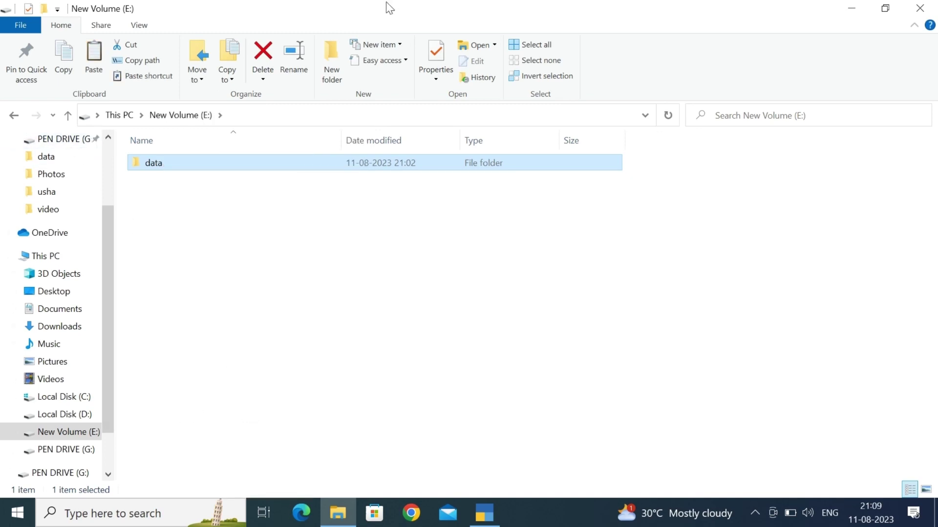
- Paste the copied data folder into PEN DRIVE (G:)
left_click(12, 117)
double_click(779, 277)
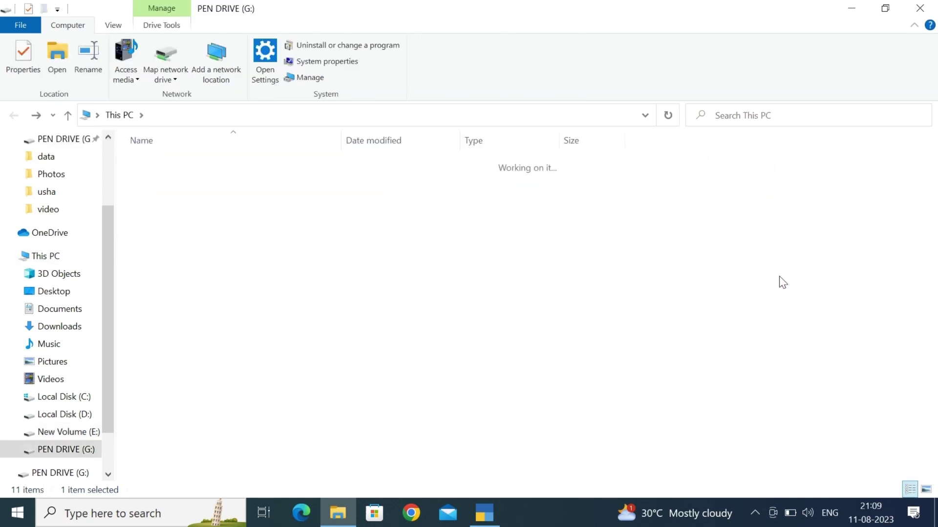
right_click(257, 239)
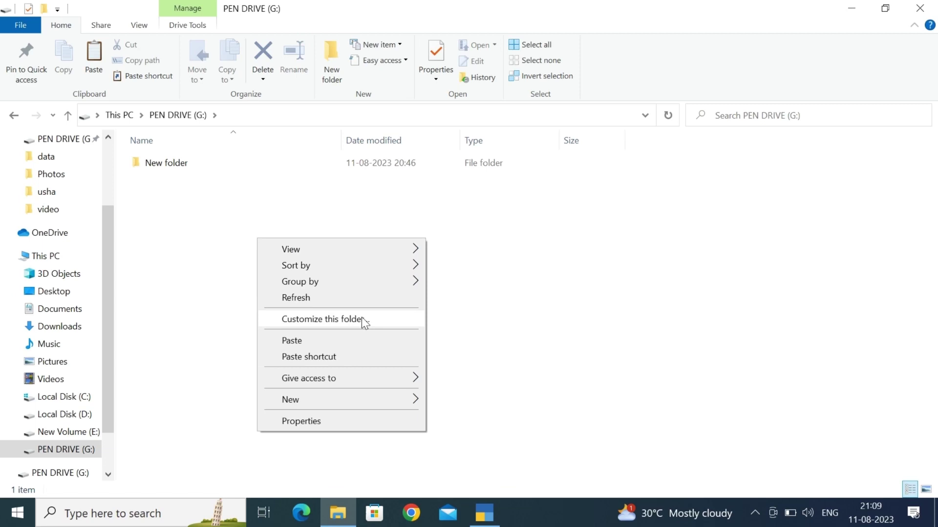
left_click(347, 345)
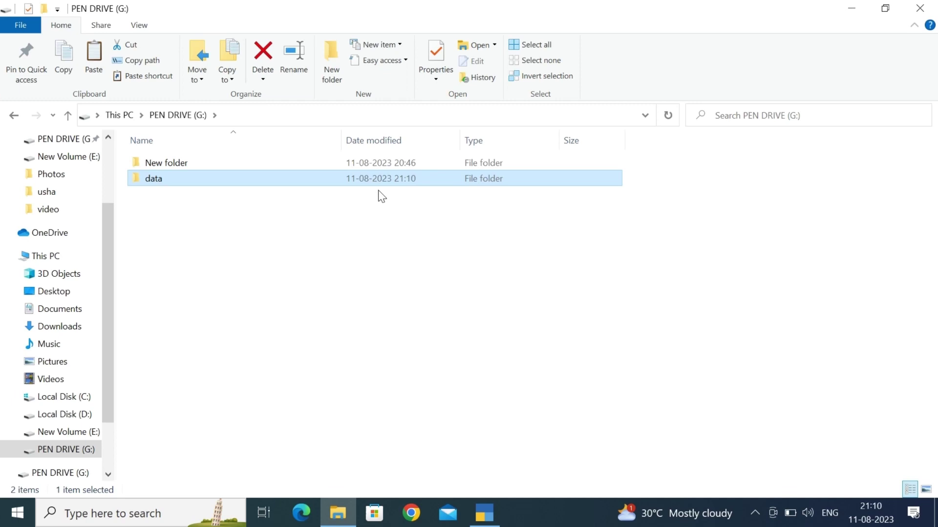
- Rename the copied data folder on PEN DRIVE (G:) as 11.08.2023
right_click(165, 185)
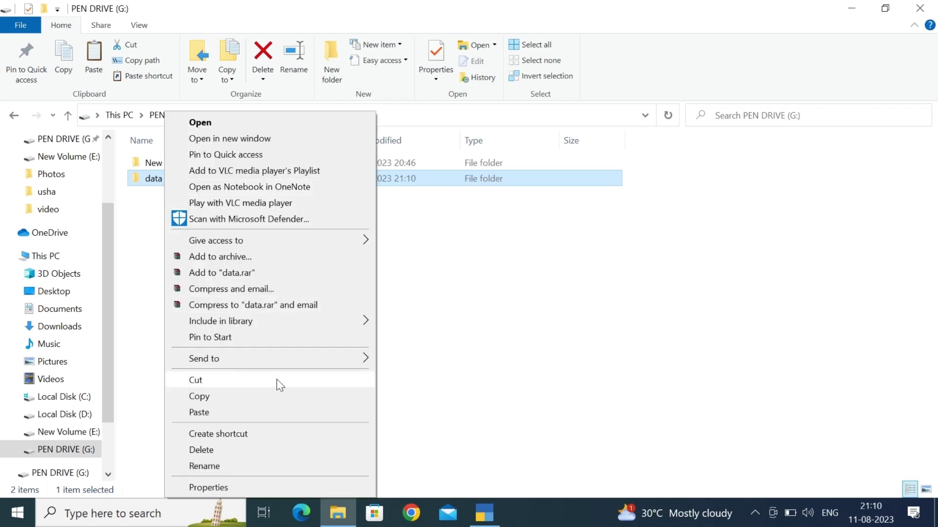
left_click(280, 465)
type("11.")
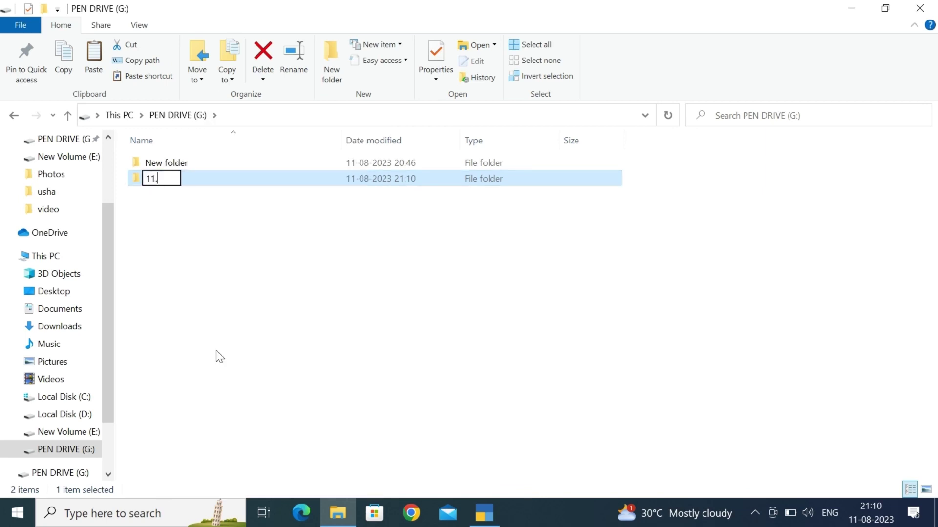
type("08.2023")
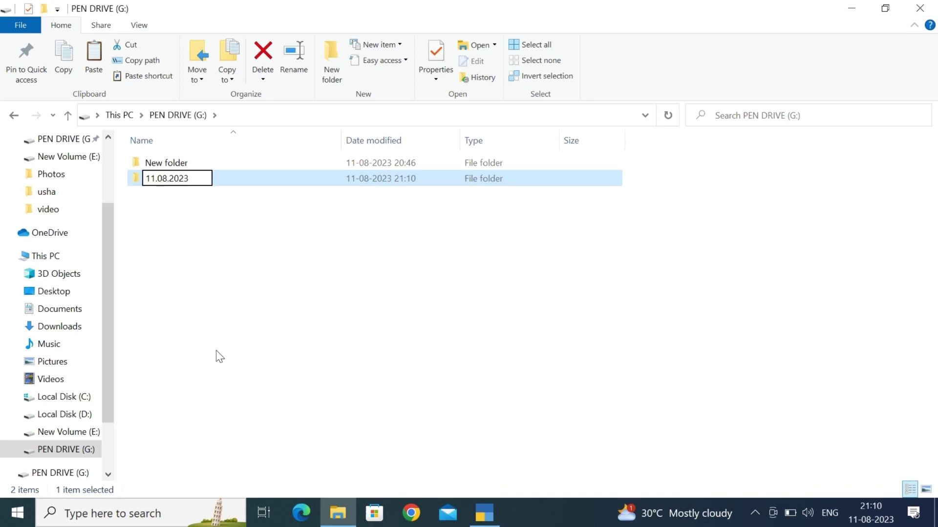
key("Return")
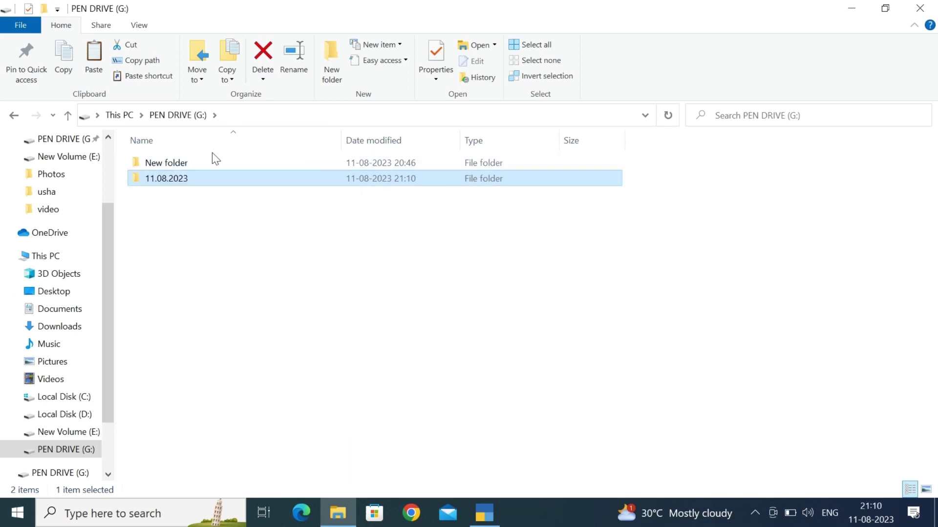
- Copy the data folder from New Volume (E:) again and paste it into PEN DRIVE (G:)
left_click(13, 116)
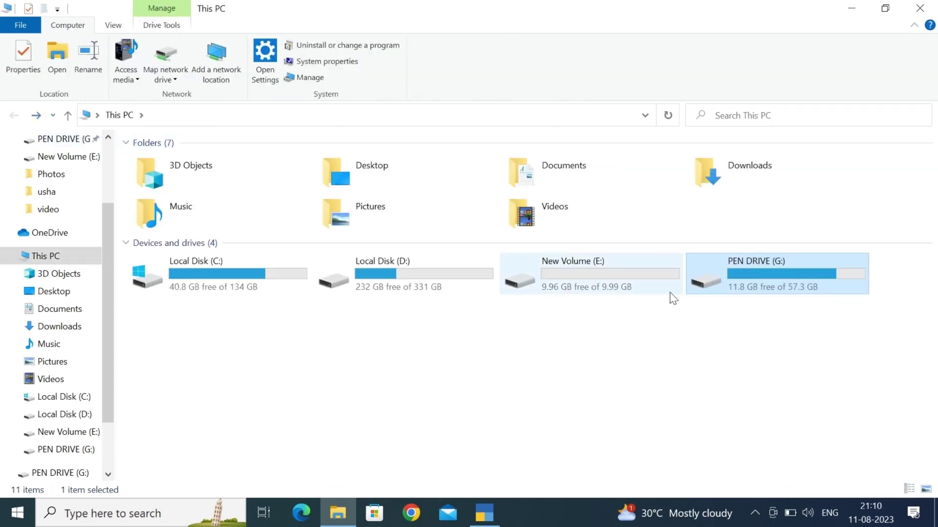
double_click(638, 288)
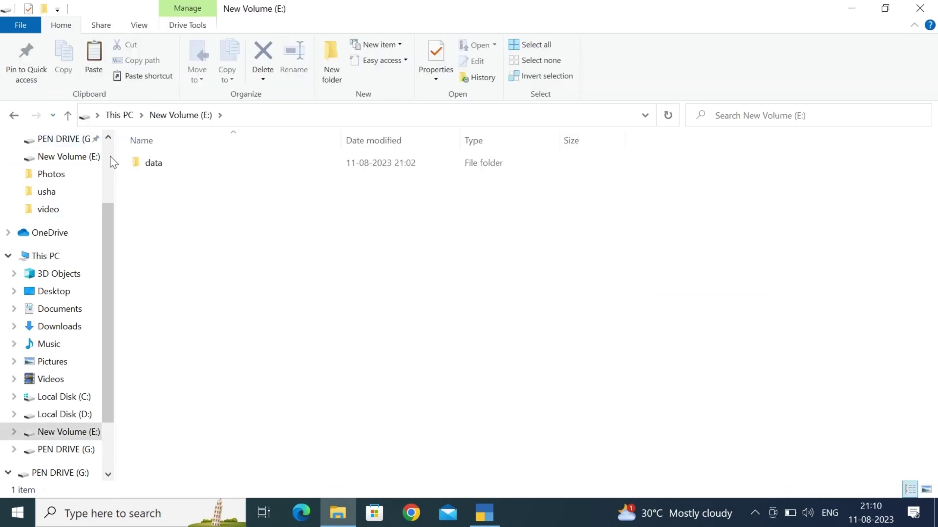
right_click(142, 161)
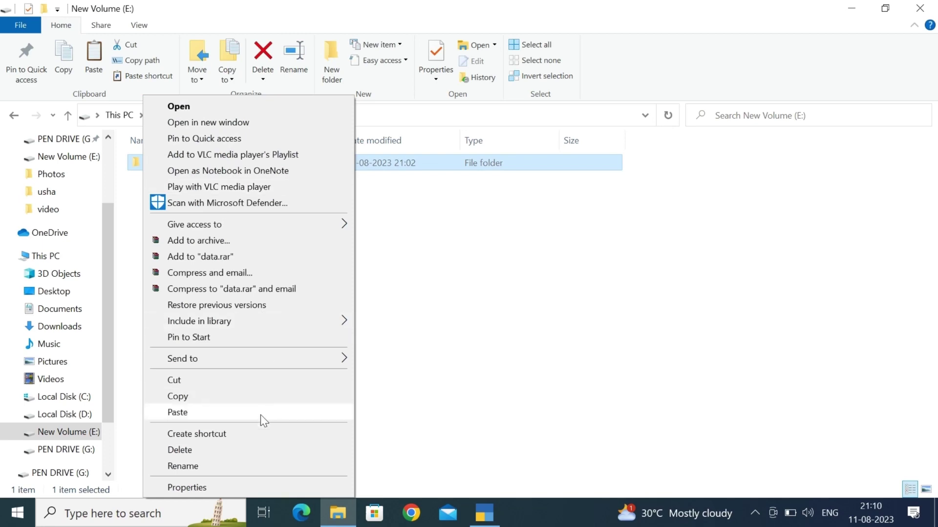
left_click(204, 399)
left_click(14, 117)
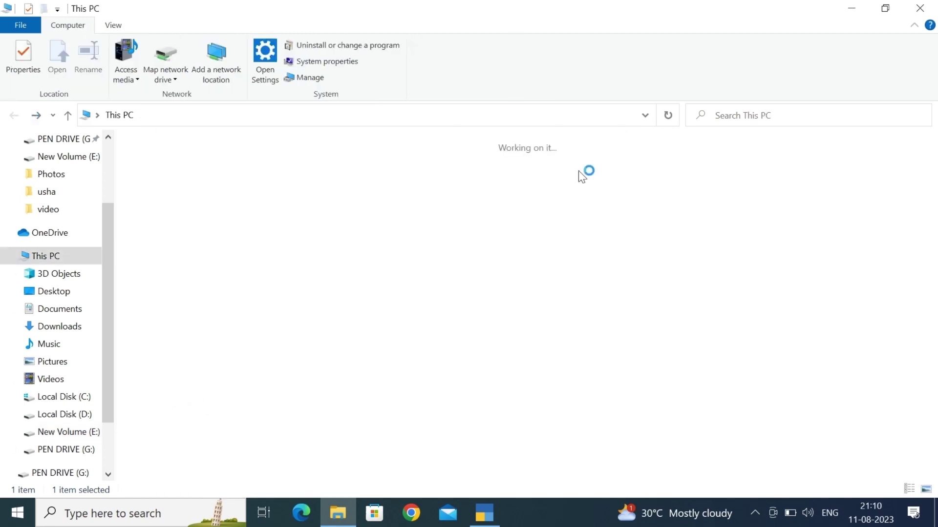
double_click(746, 283)
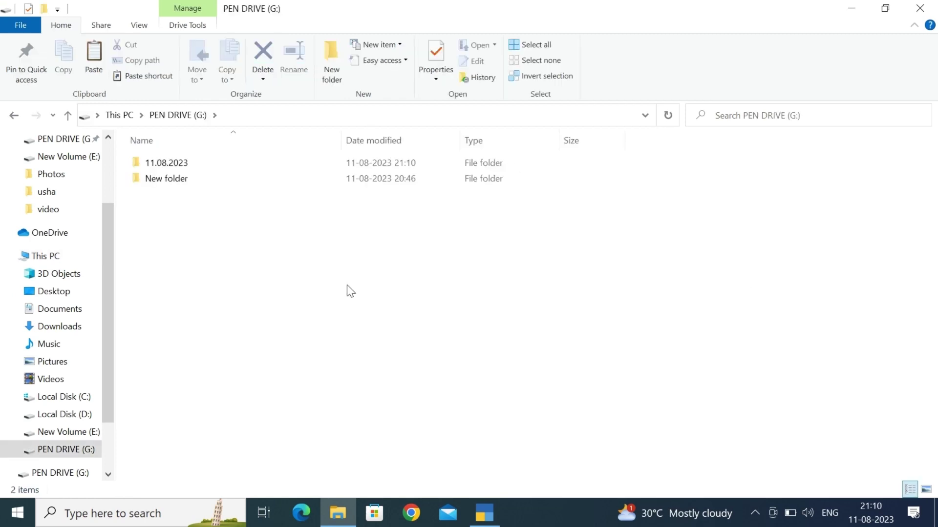
key("ctrl+v")
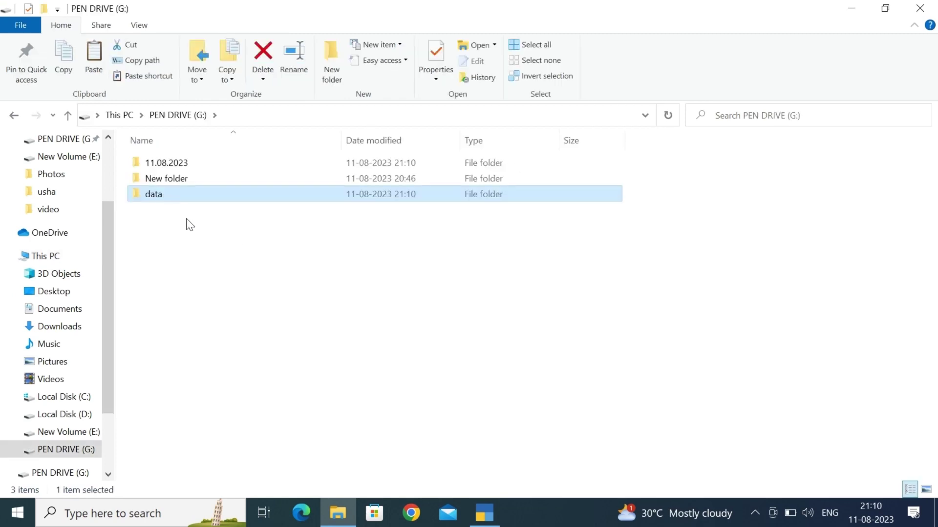
- Rename the newly pasted data folder on PEN DRIVE (G:) as 12.08.2023
left_click(165, 195)
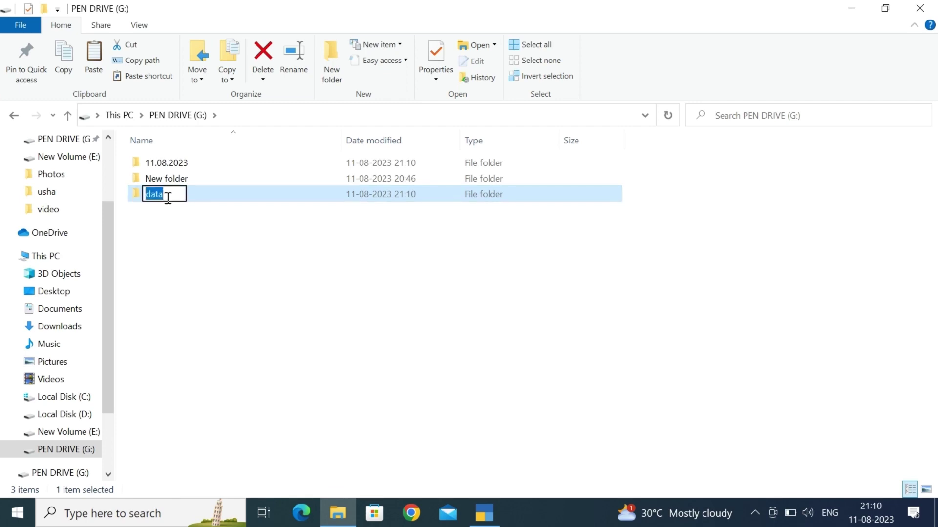
type("12.8")
key("BackSpace")
type("08.2023")
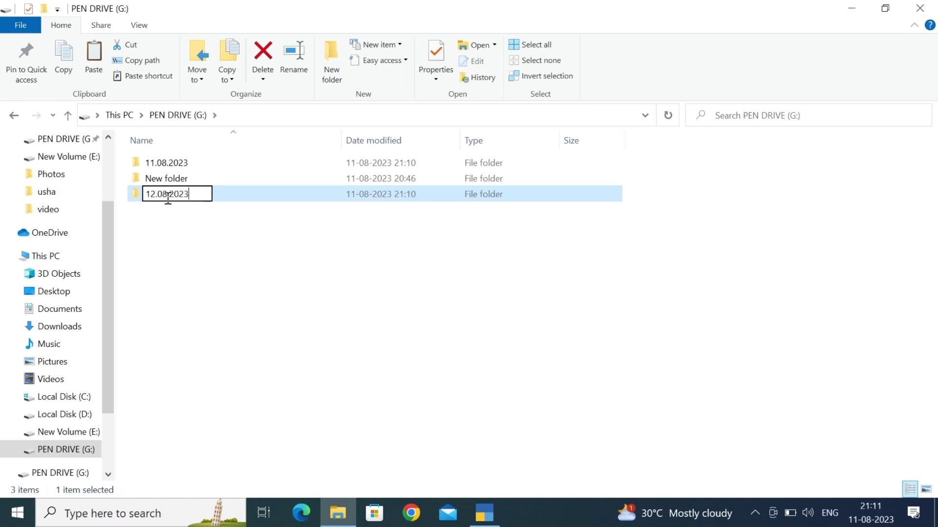
key("Return")
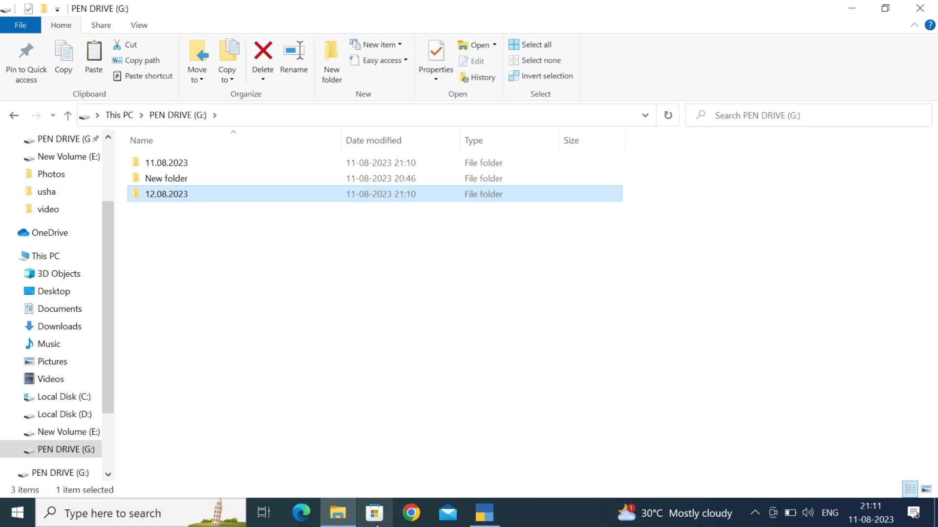
- Switch to TallyPrime and leave the Data Path configuration to return to the Gateway of Tally
left_click(476, 514)
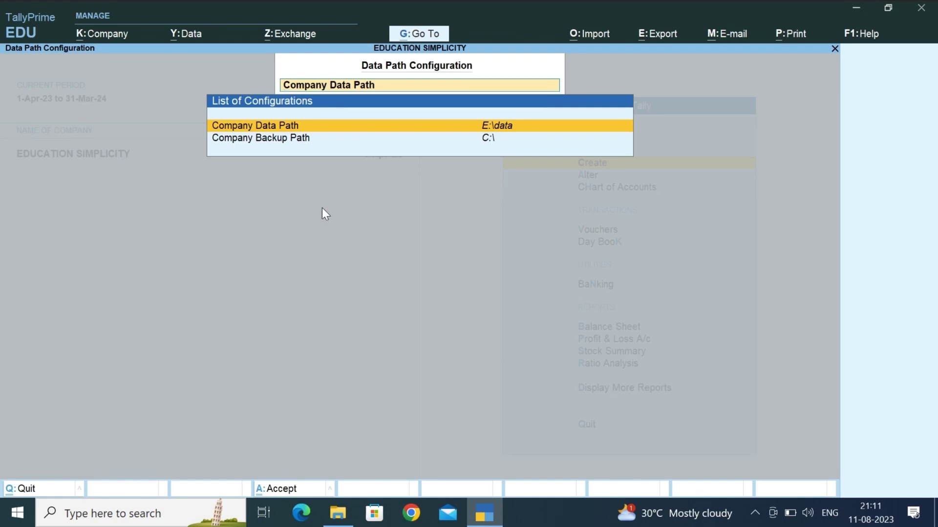
key("Escape")
key("Escape")
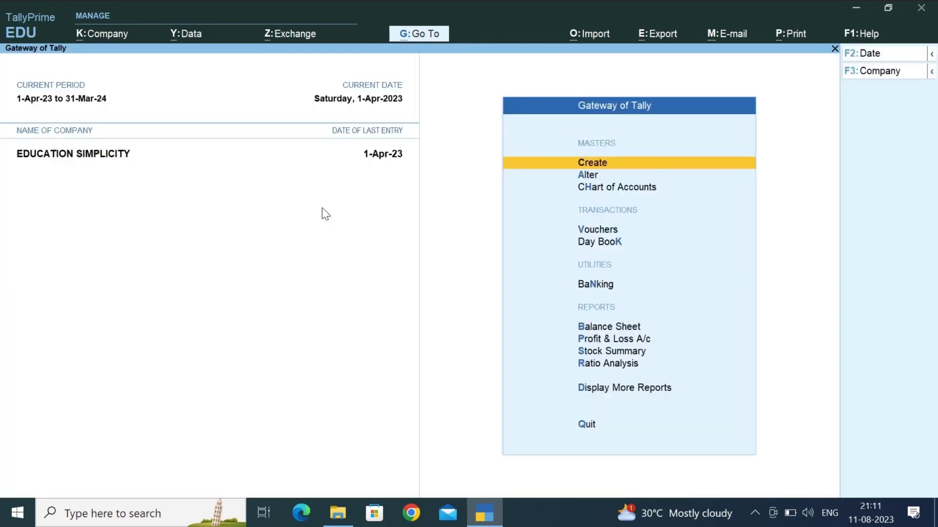